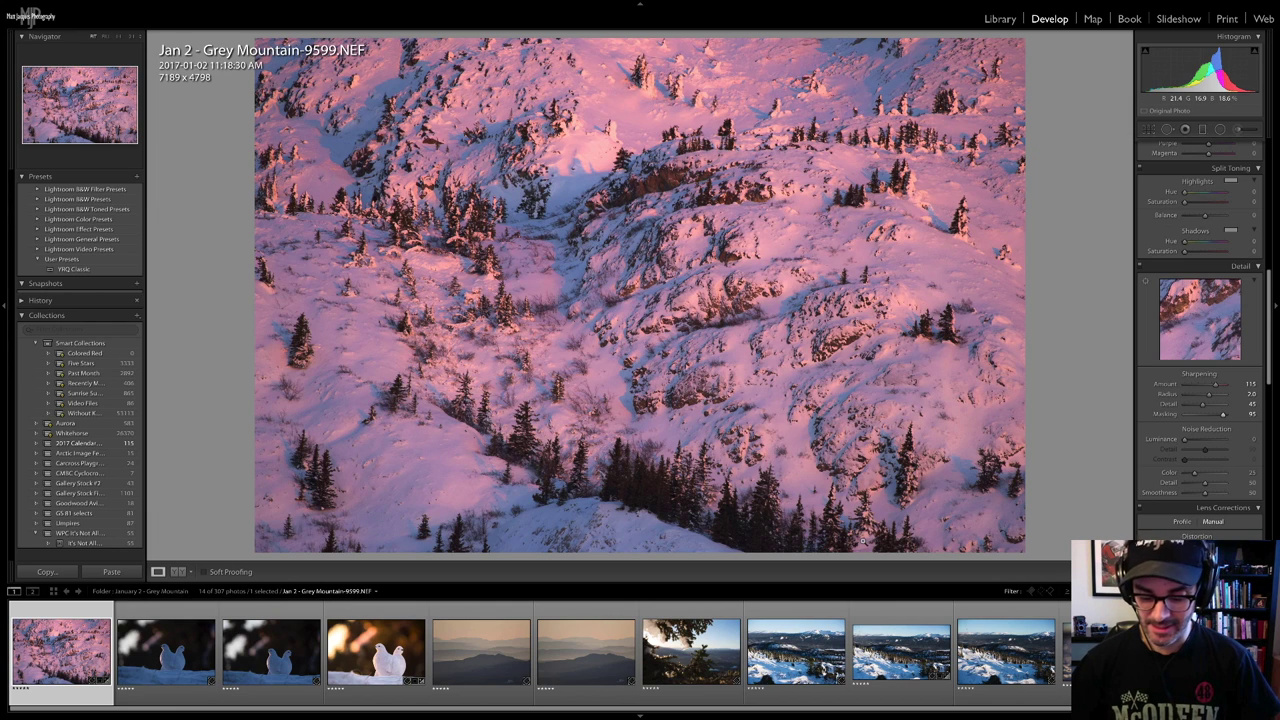
# Show the ptarmigan photo Grey Mountain-9673, then advance to the next version, 9674
pyautogui.click(146, 658)
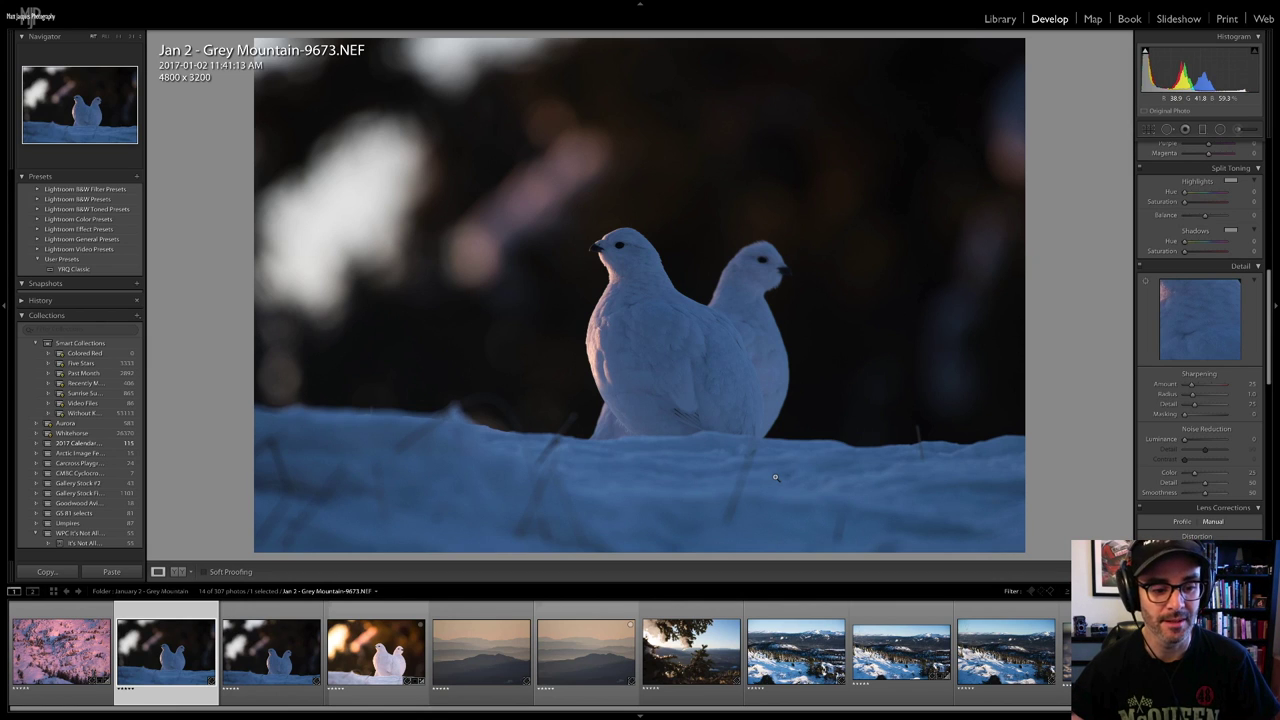
pyautogui.press('Right')
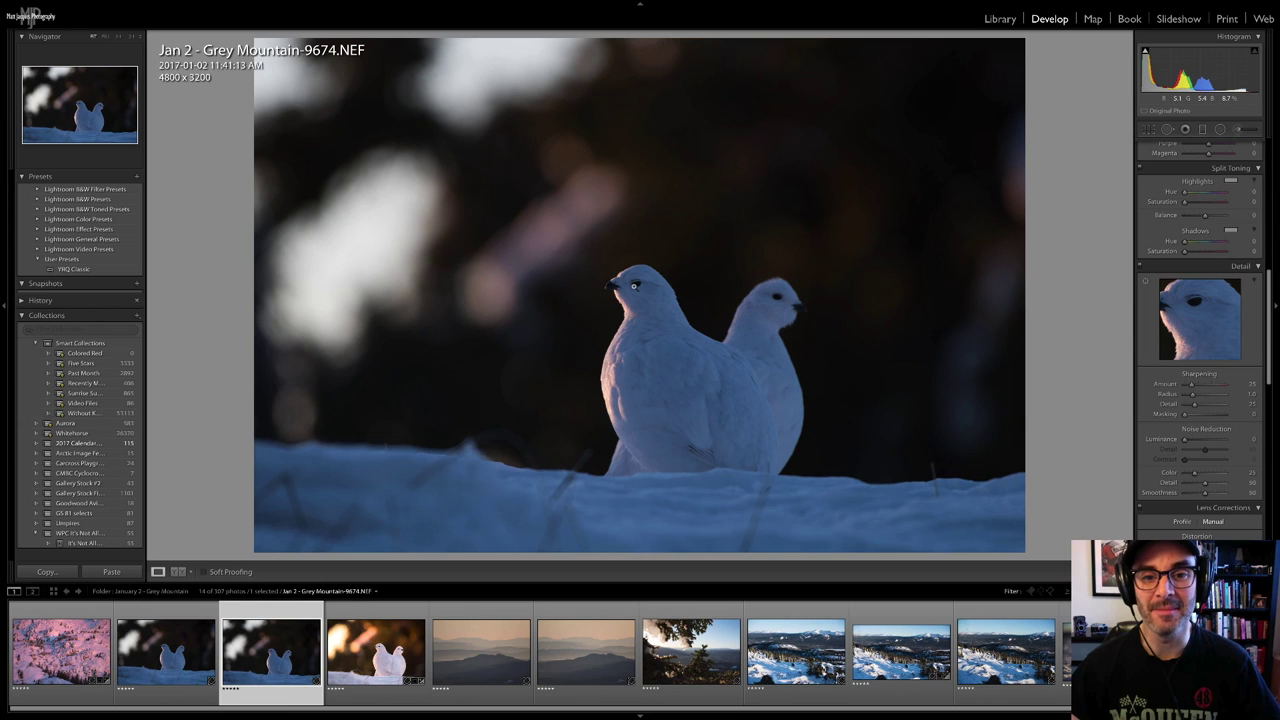
# Zoom 1:1 on the bird's eye and back, then compare warm 9678 with cool 9674
pyautogui.click(634, 286)
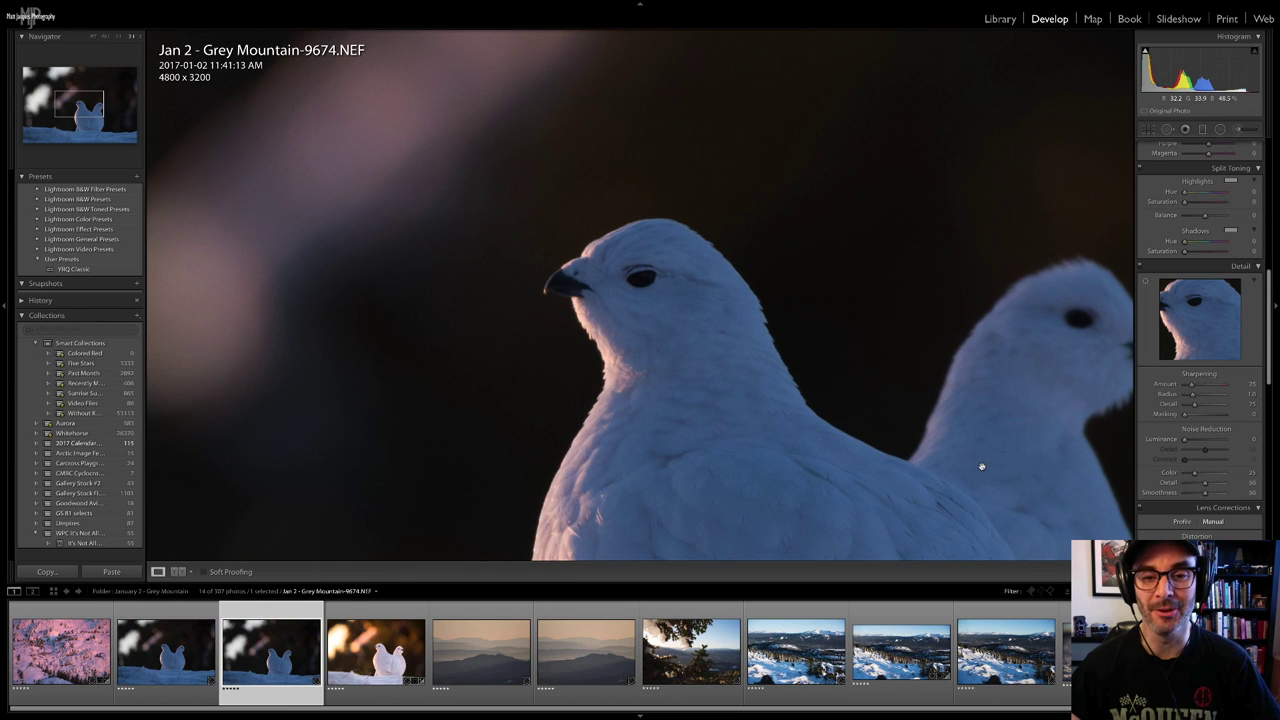
pyautogui.click(980, 466)
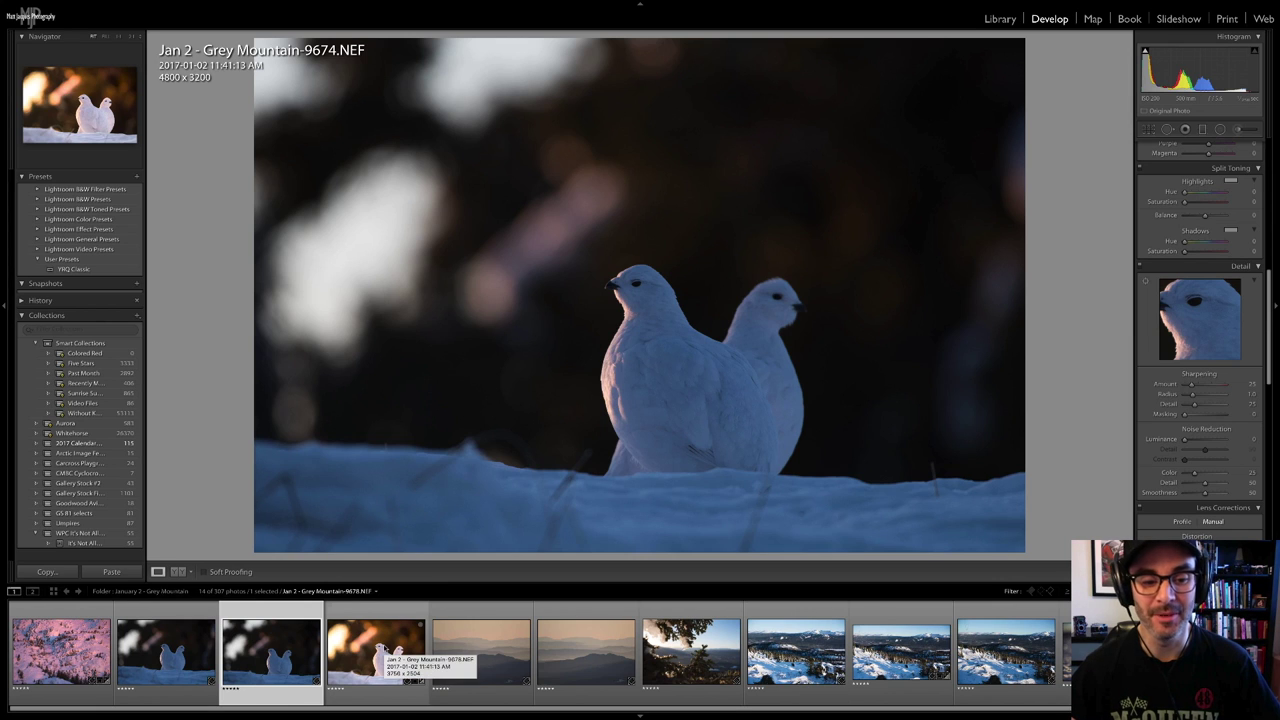
pyautogui.click(375, 650)
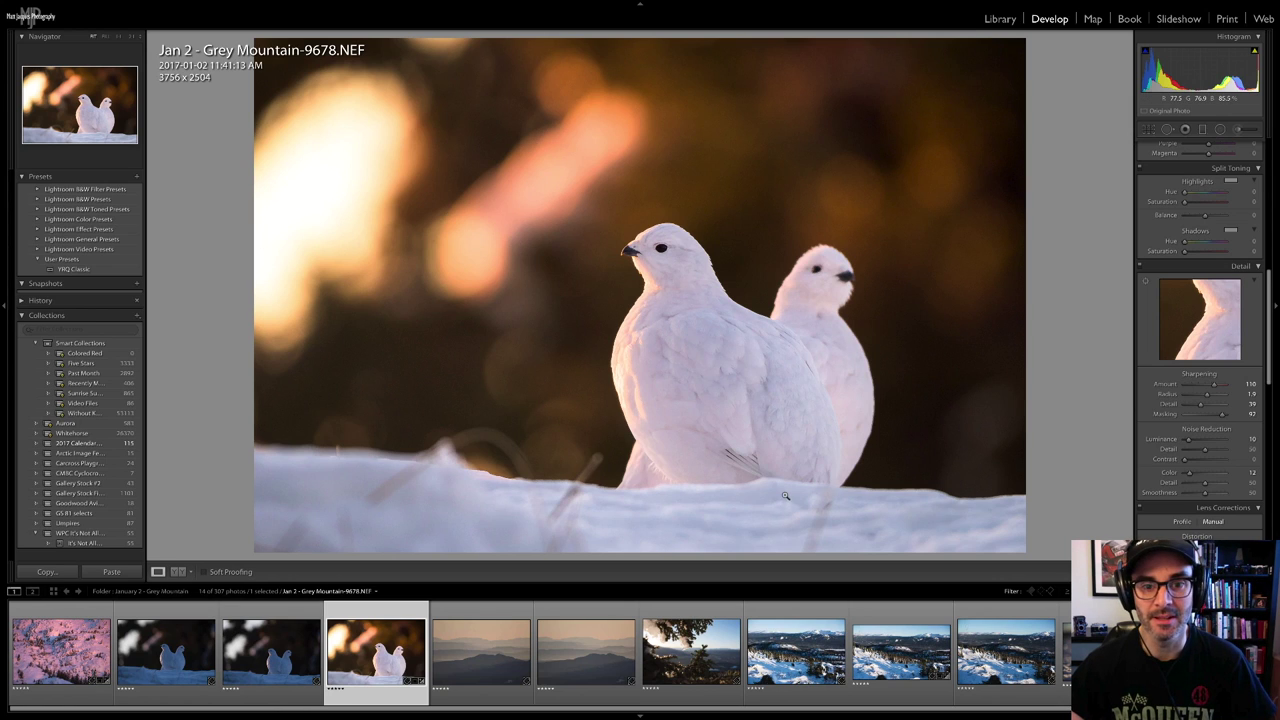
pyautogui.click(276, 662)
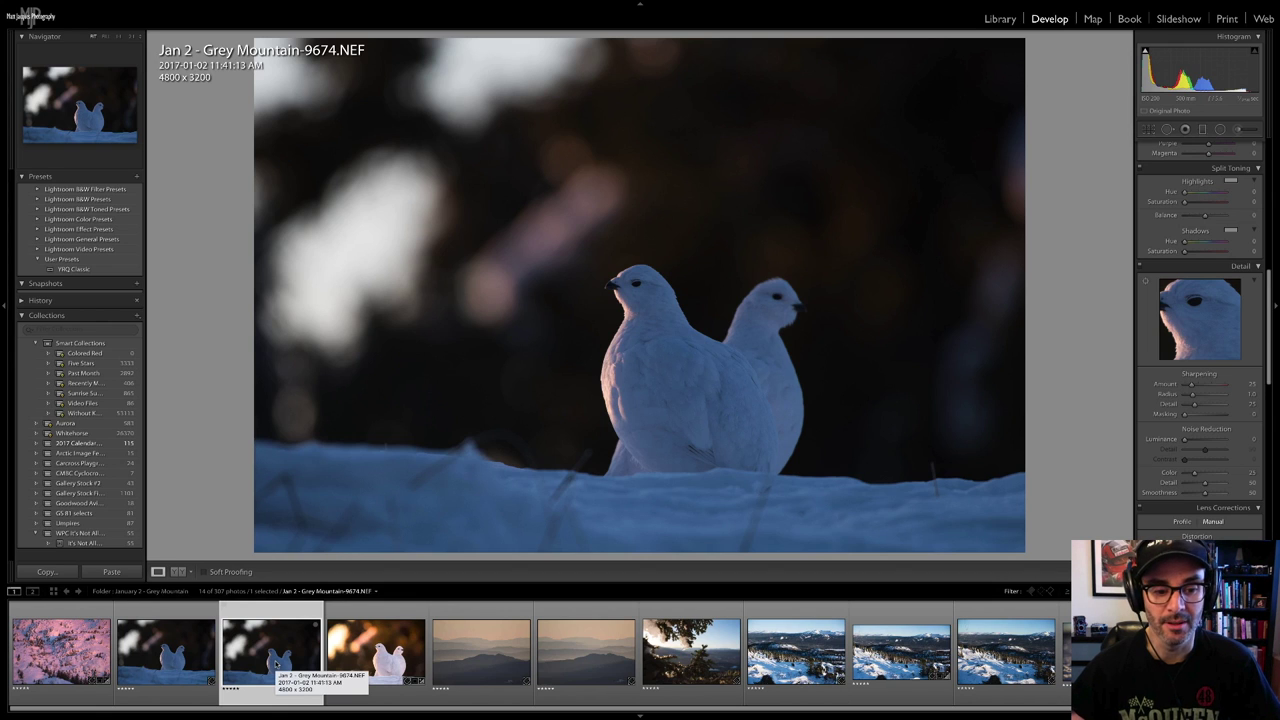
pyautogui.press('Right')
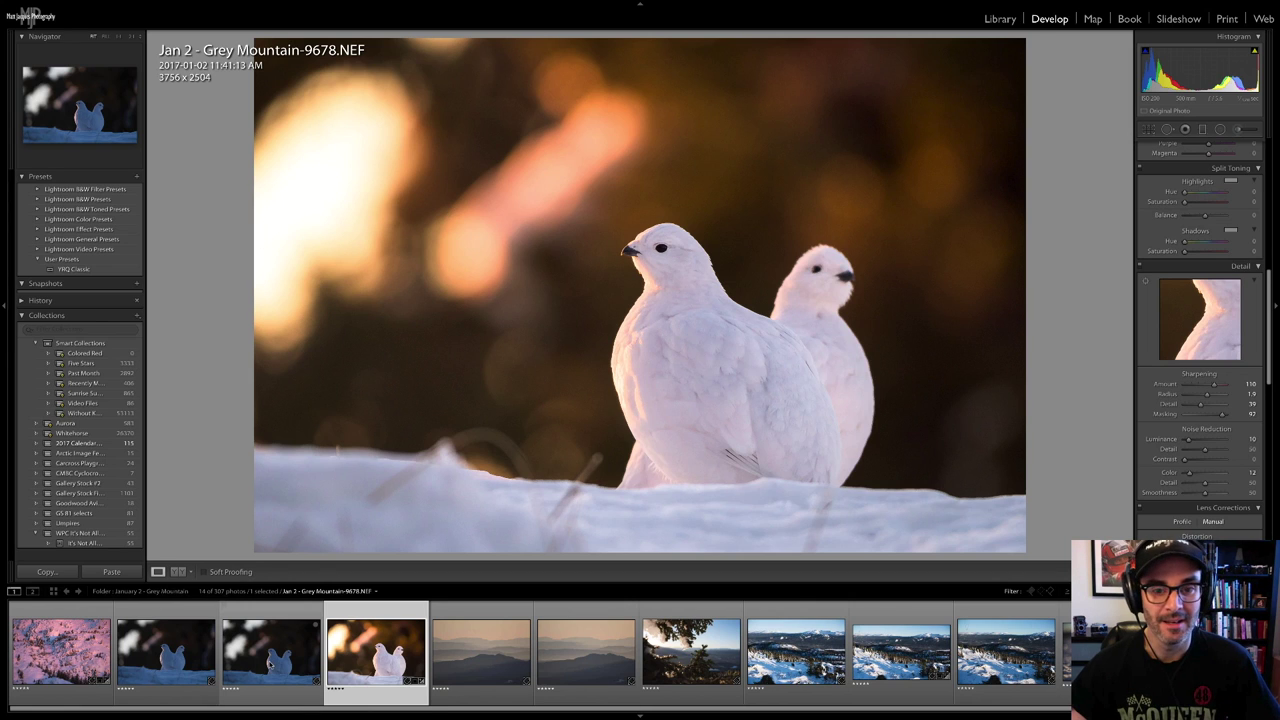
# Compare cool 9674 against warm 9678, then open the distant hills photo 9701
pyautogui.click(273, 665)
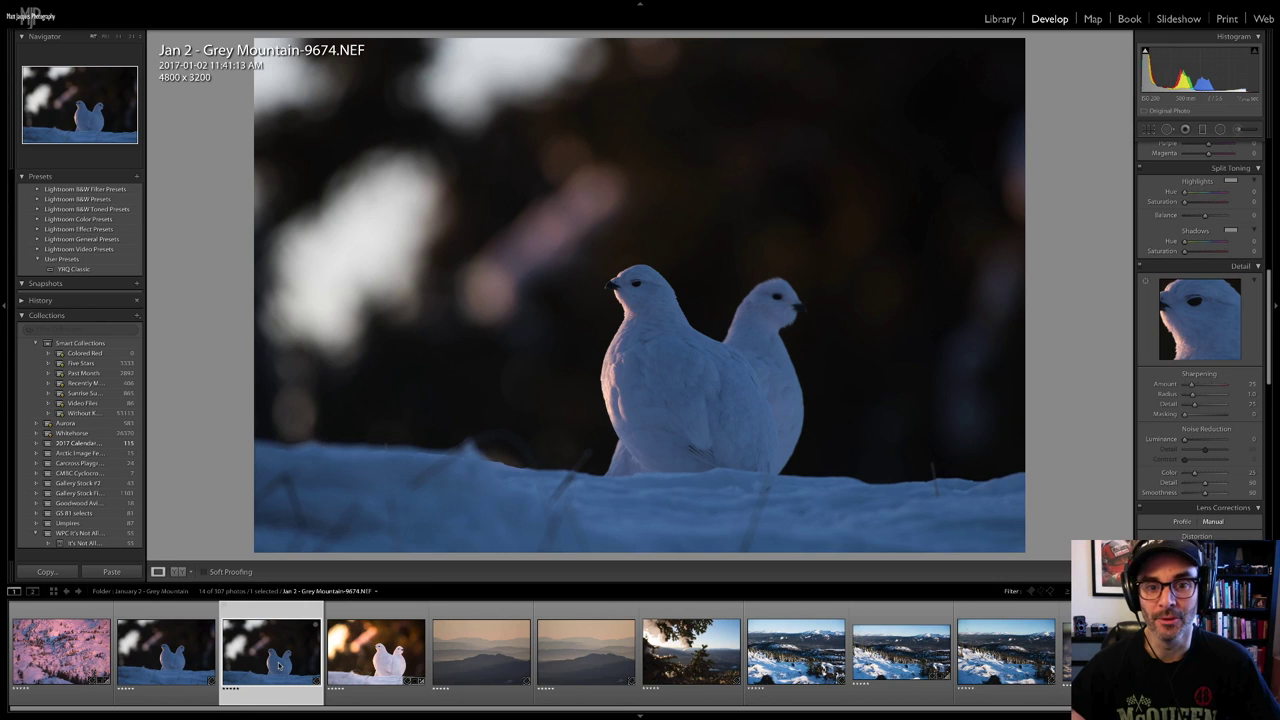
pyautogui.click(380, 665)
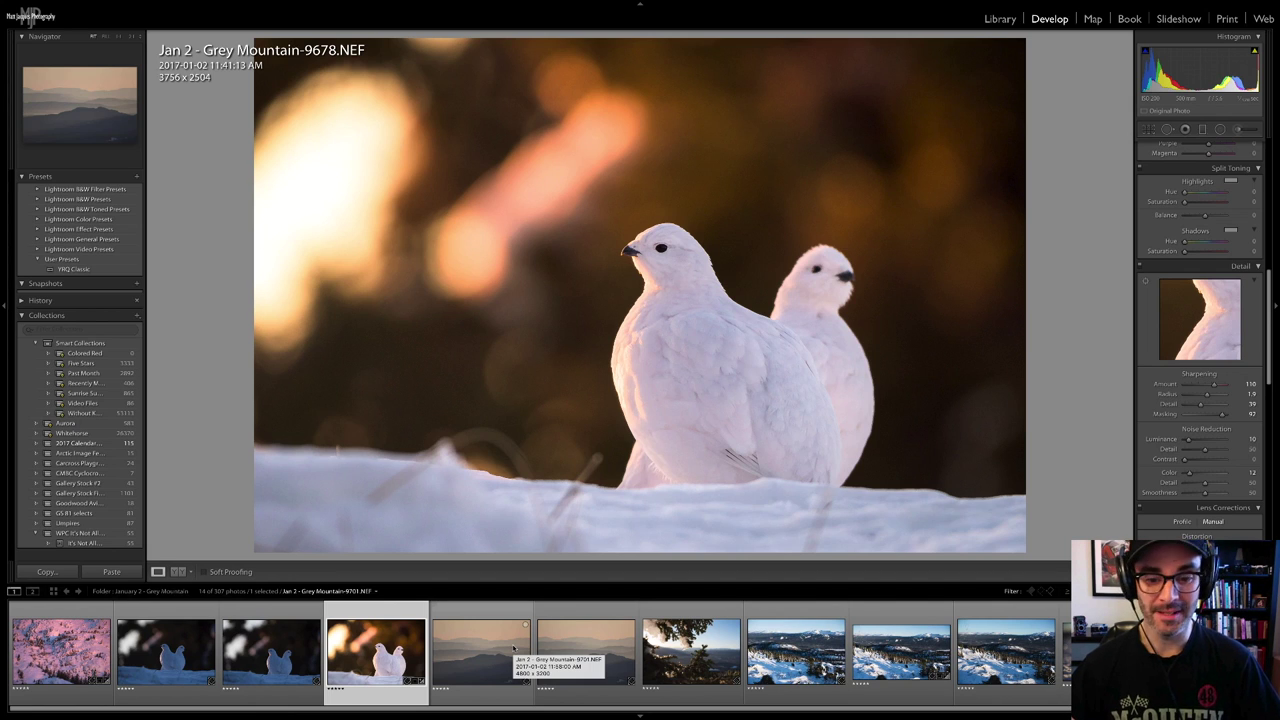
pyautogui.click(513, 648)
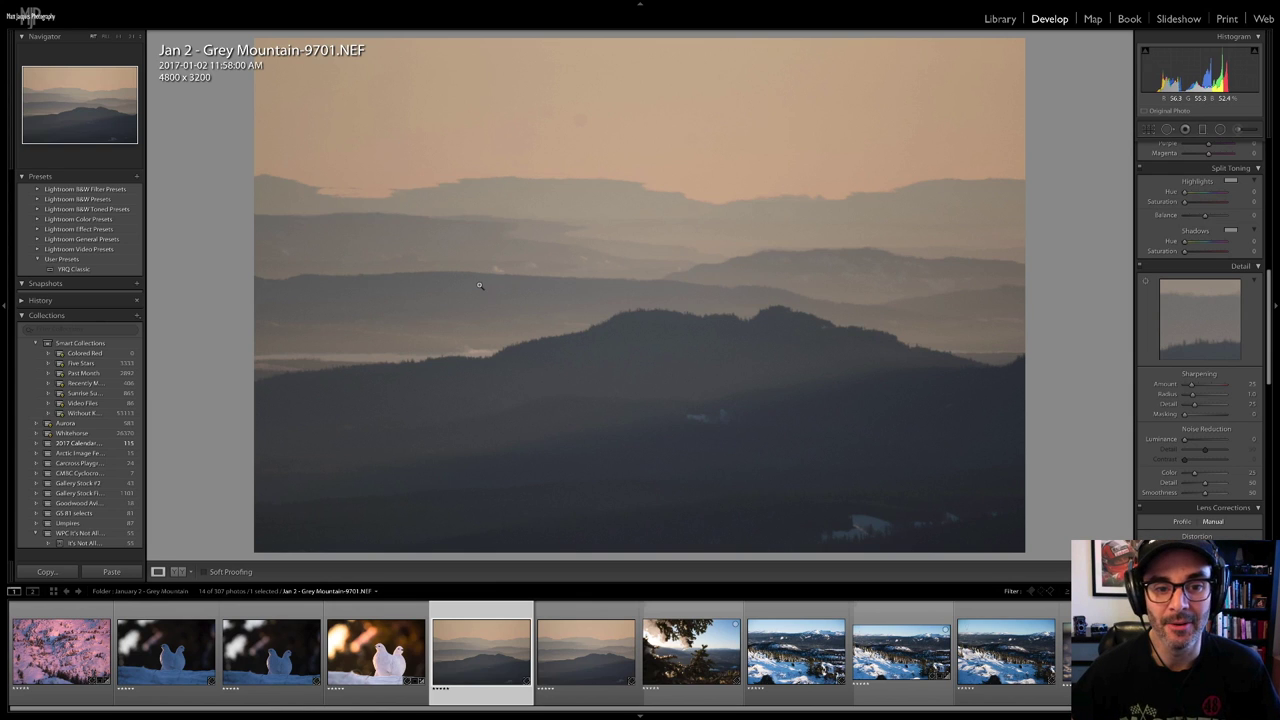
# Zoom in and out on the hazy hills of 9701, then select the next frame, 9702
pyautogui.click(551, 271)
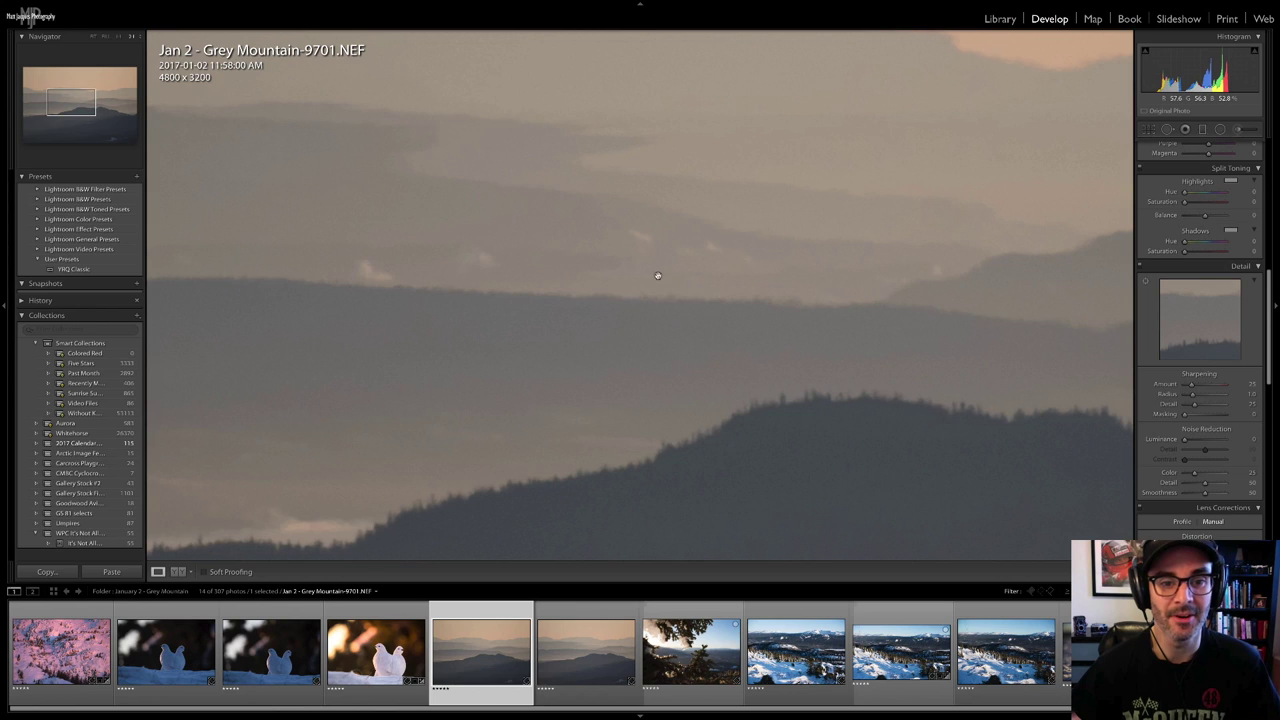
pyautogui.click(626, 337)
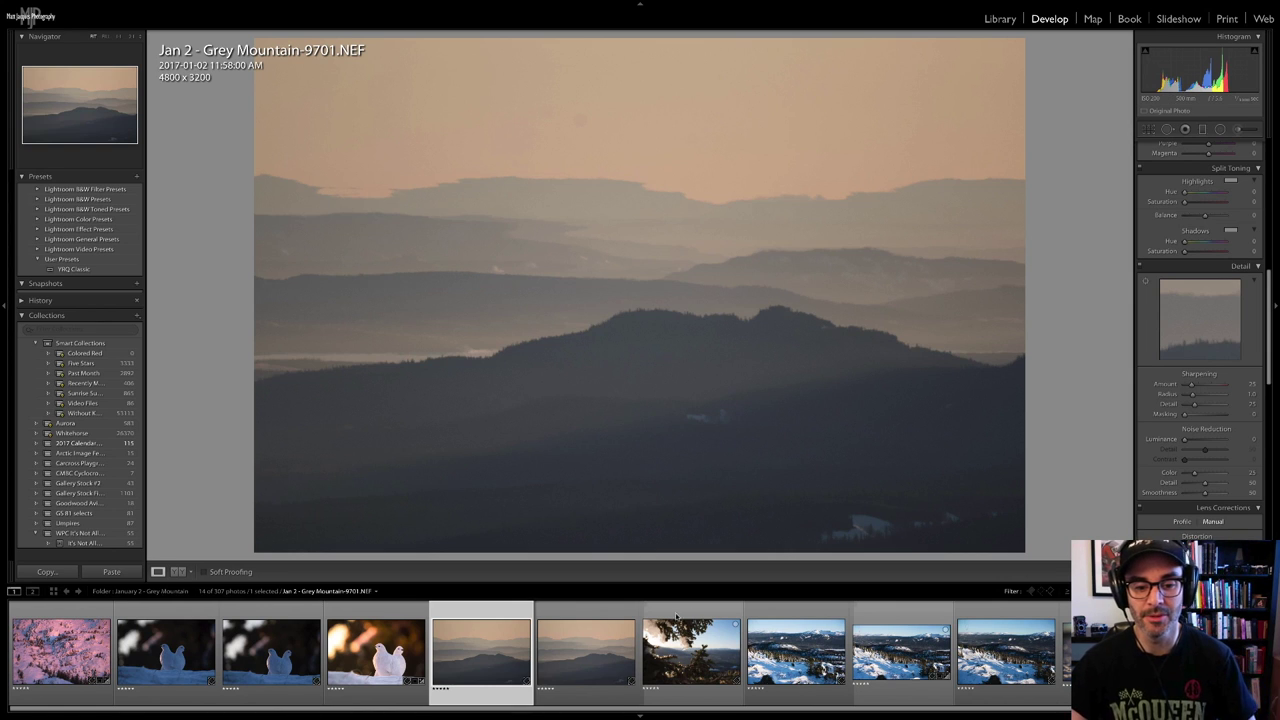
pyautogui.click(620, 660)
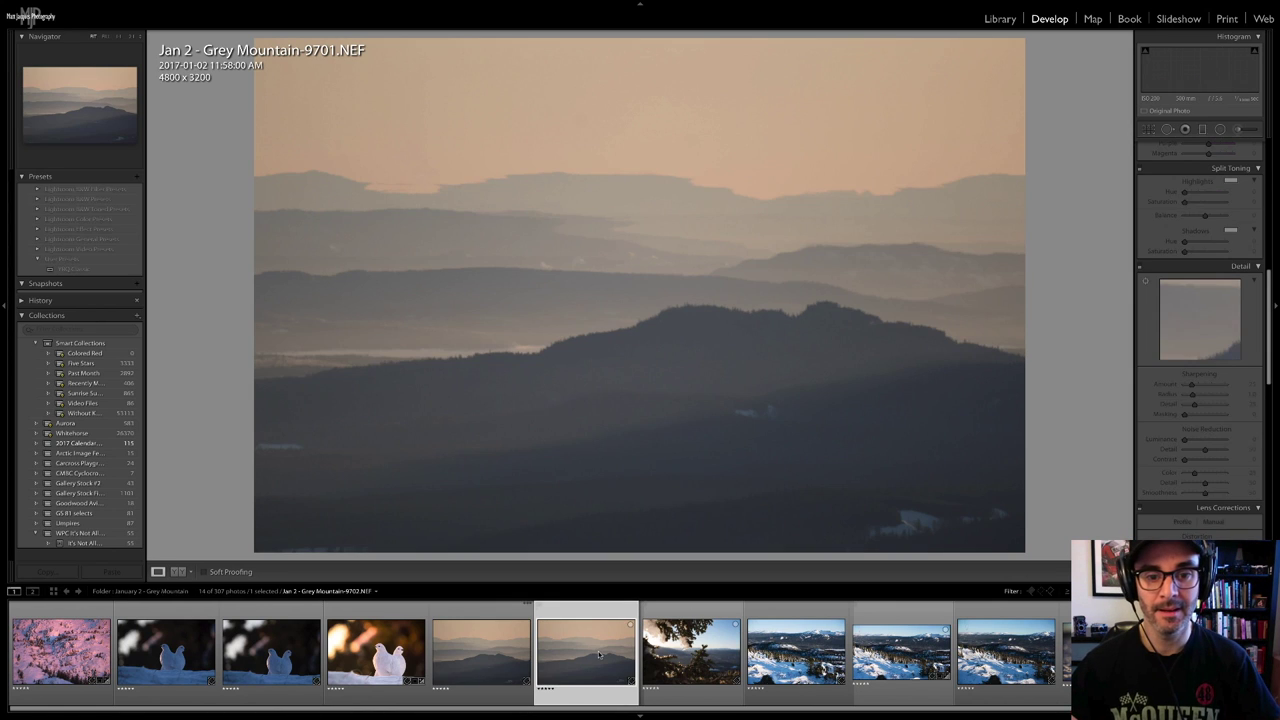
# View the backlit snow-laden spruce photo 9745, then the snowy valley photo 9793
pyautogui.click(654, 678)
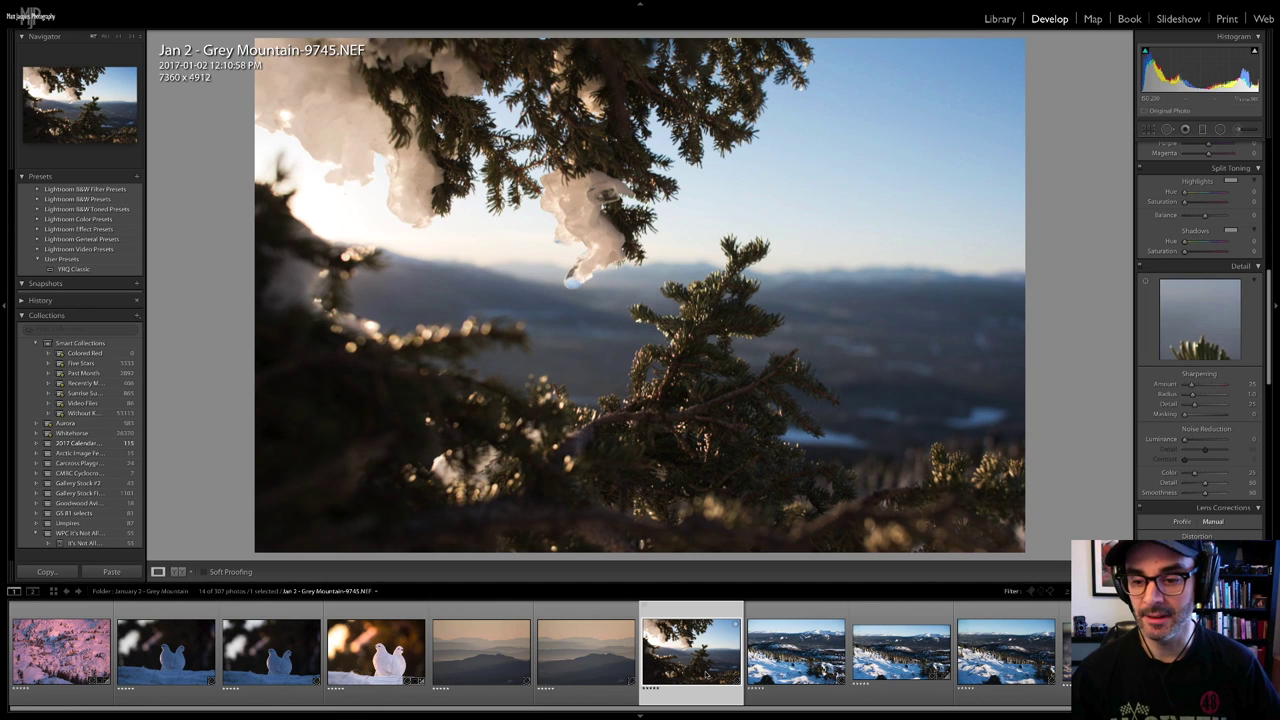
pyautogui.scroll(-2, 706, 676)
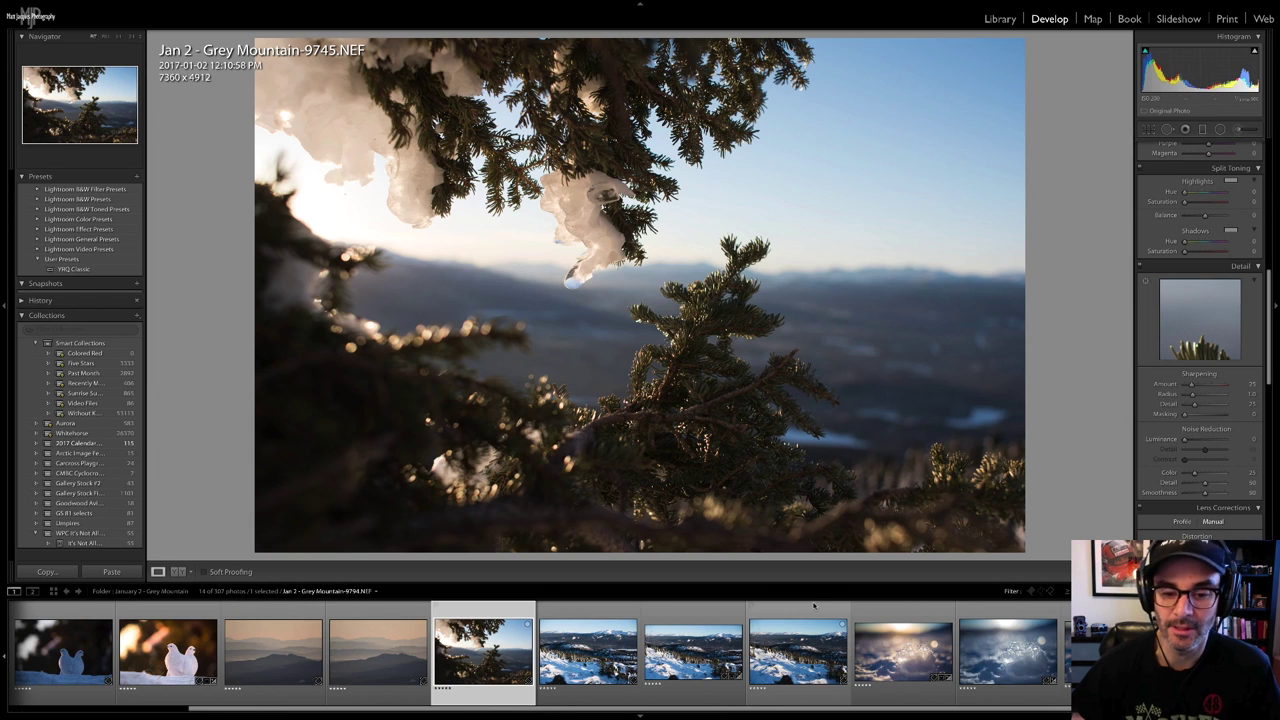
pyautogui.click(590, 655)
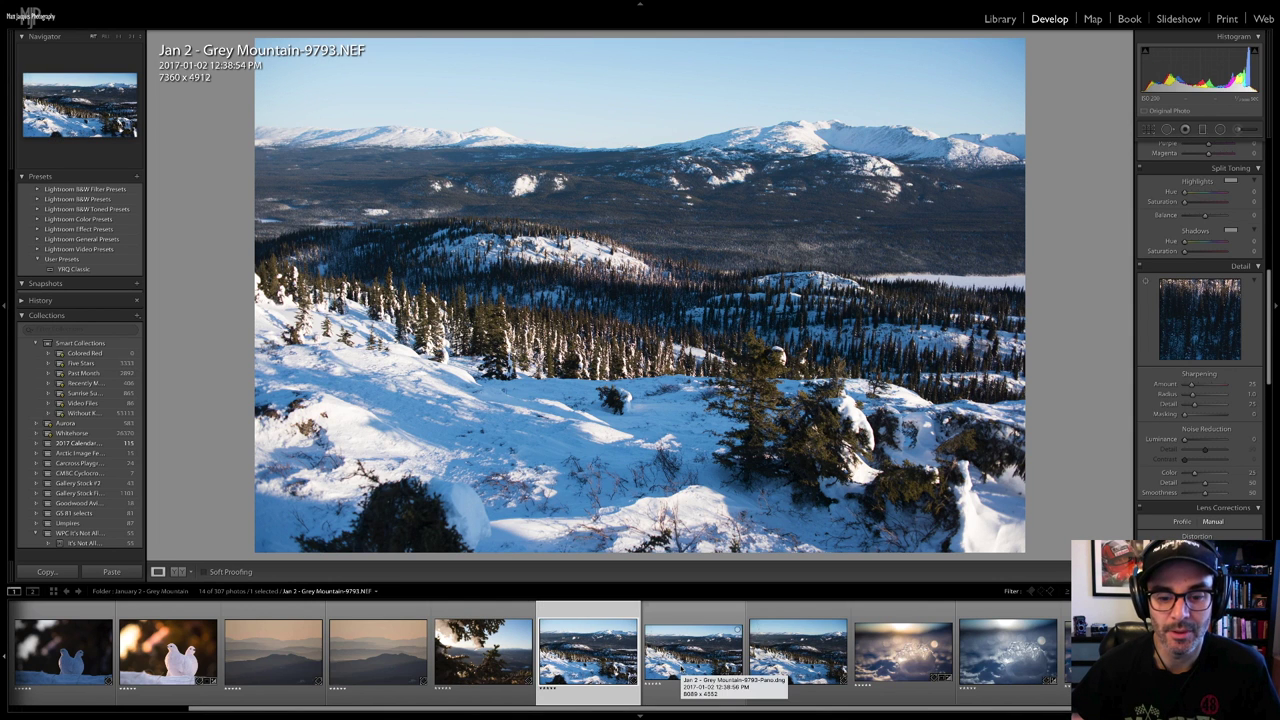
# Open the 9793-Pano panorama, step to 9794 and back, and zoom it to 1:1
pyautogui.click(681, 668)
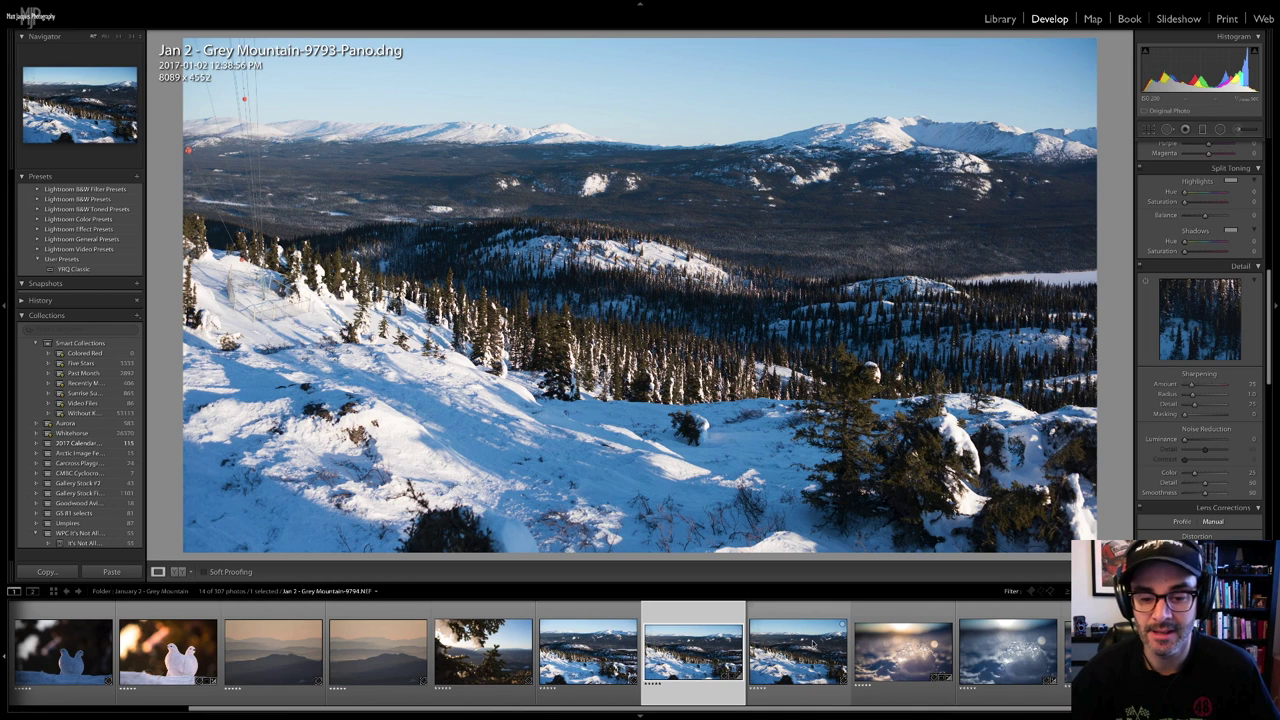
pyautogui.press('Right')
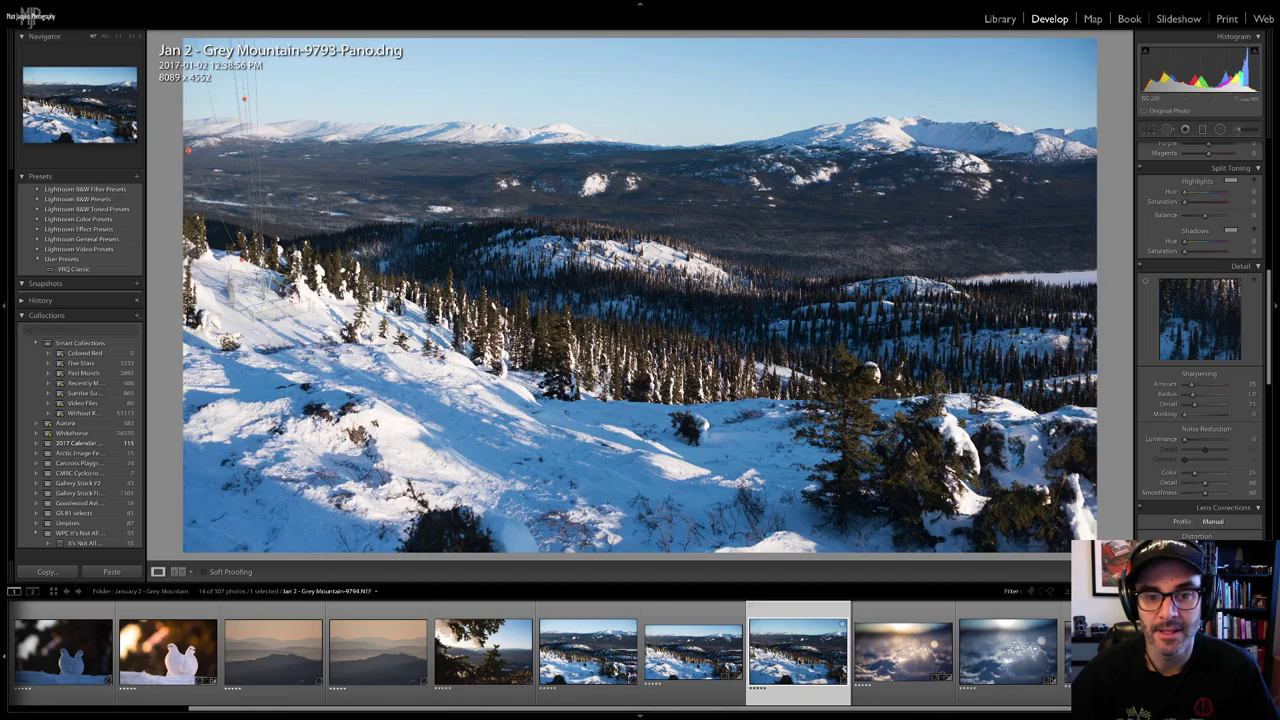
pyautogui.press('Left')
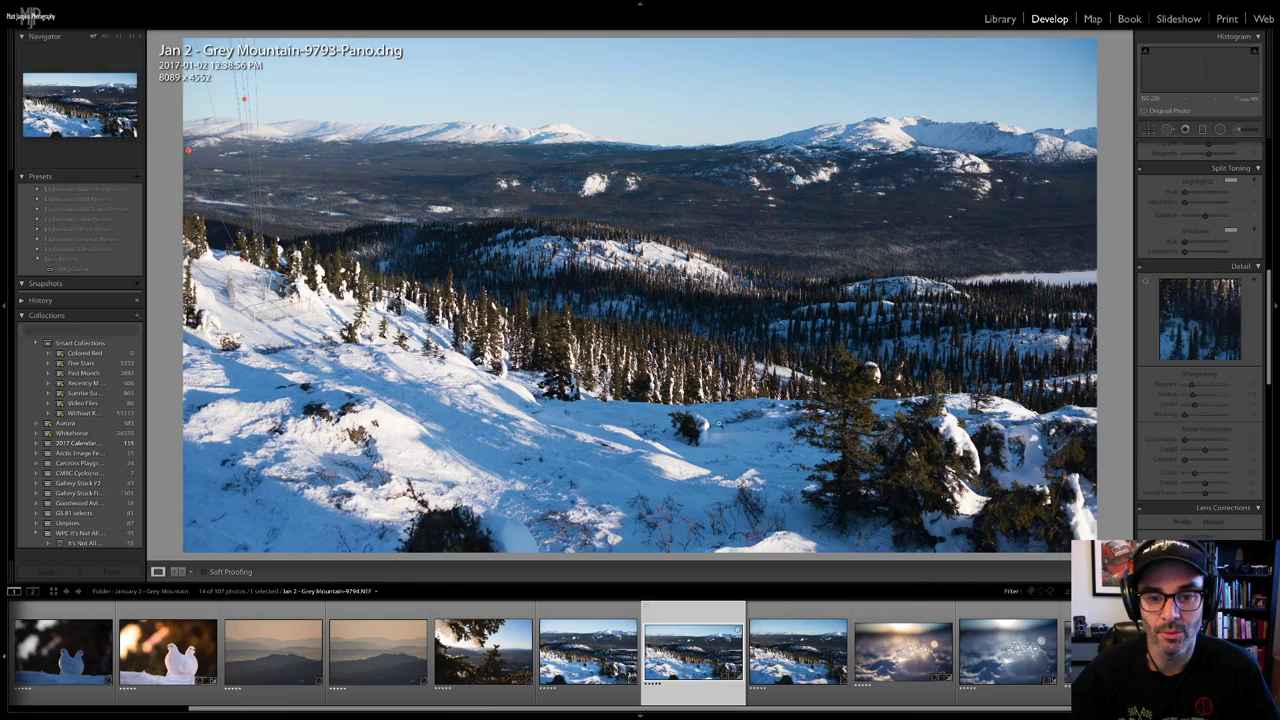
pyautogui.click(693, 335)
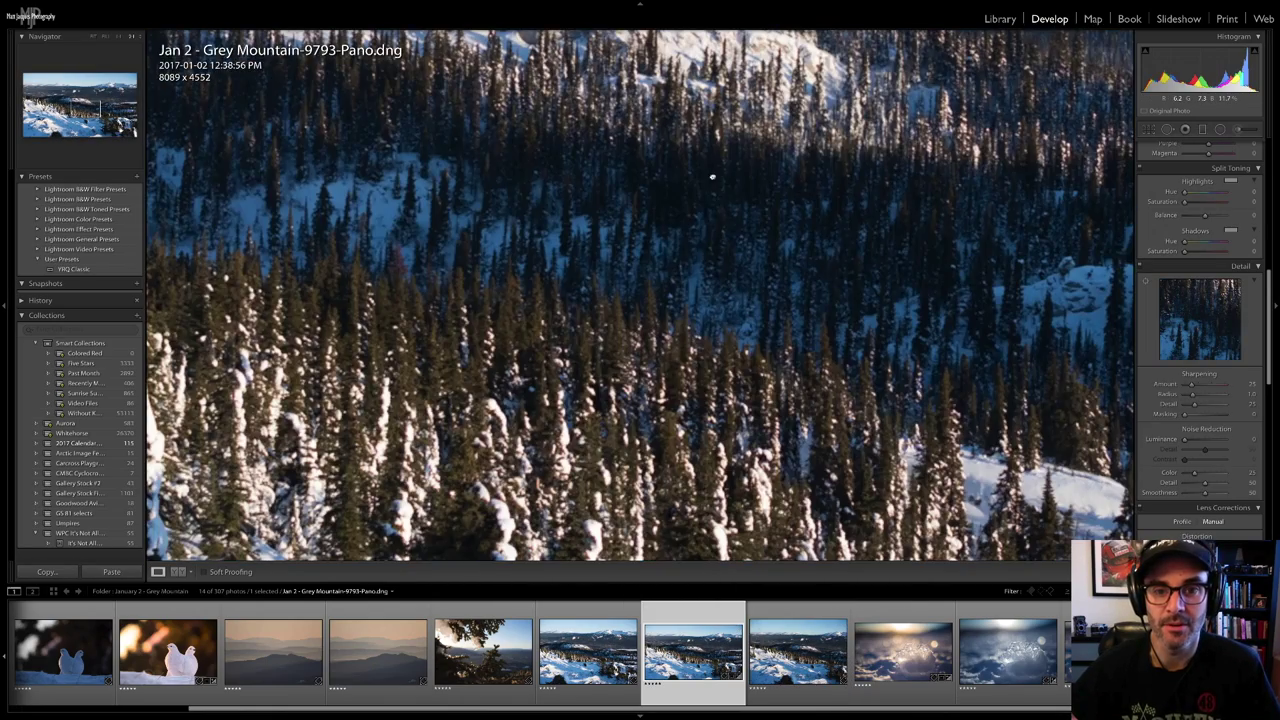
# Pan the 1:1 panorama over the snowy ridge and hillside, fit it, then open ice photo 9829
pyautogui.moveTo(711, 174); pyautogui.dragTo(757, 409)
pyautogui.moveTo(543, 173); pyautogui.dragTo(763, 372)
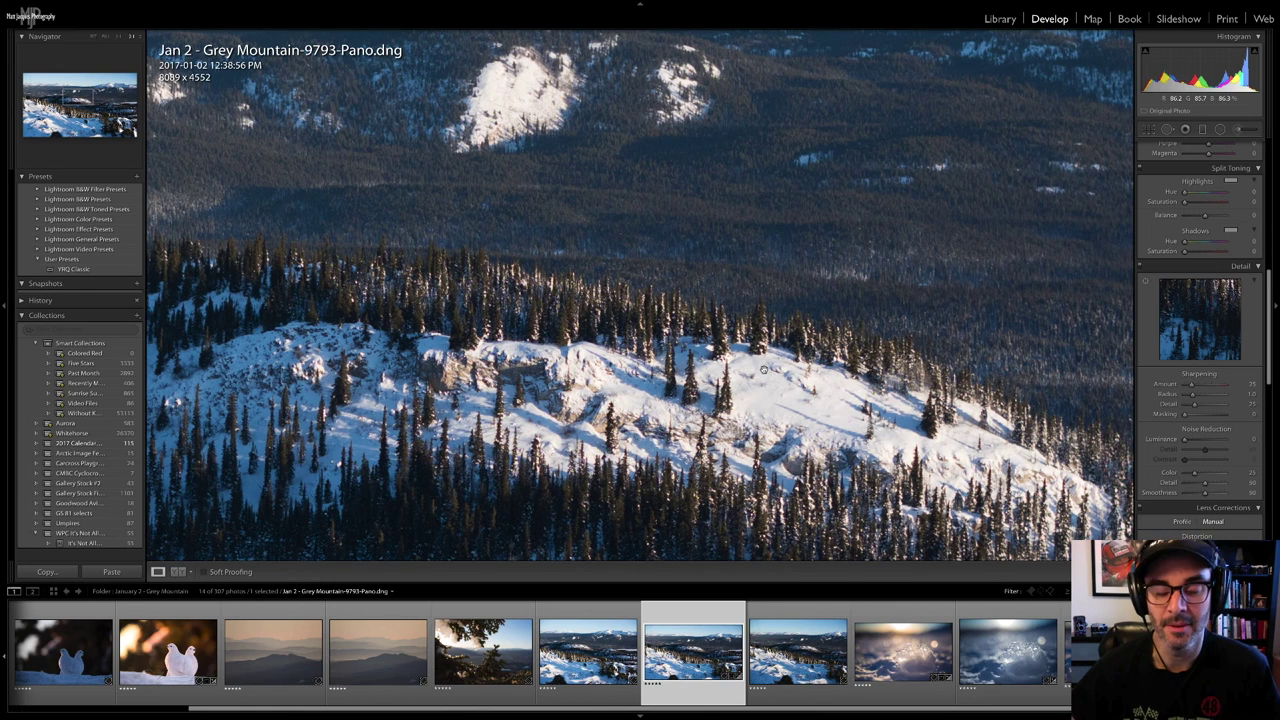
pyautogui.click(710, 349)
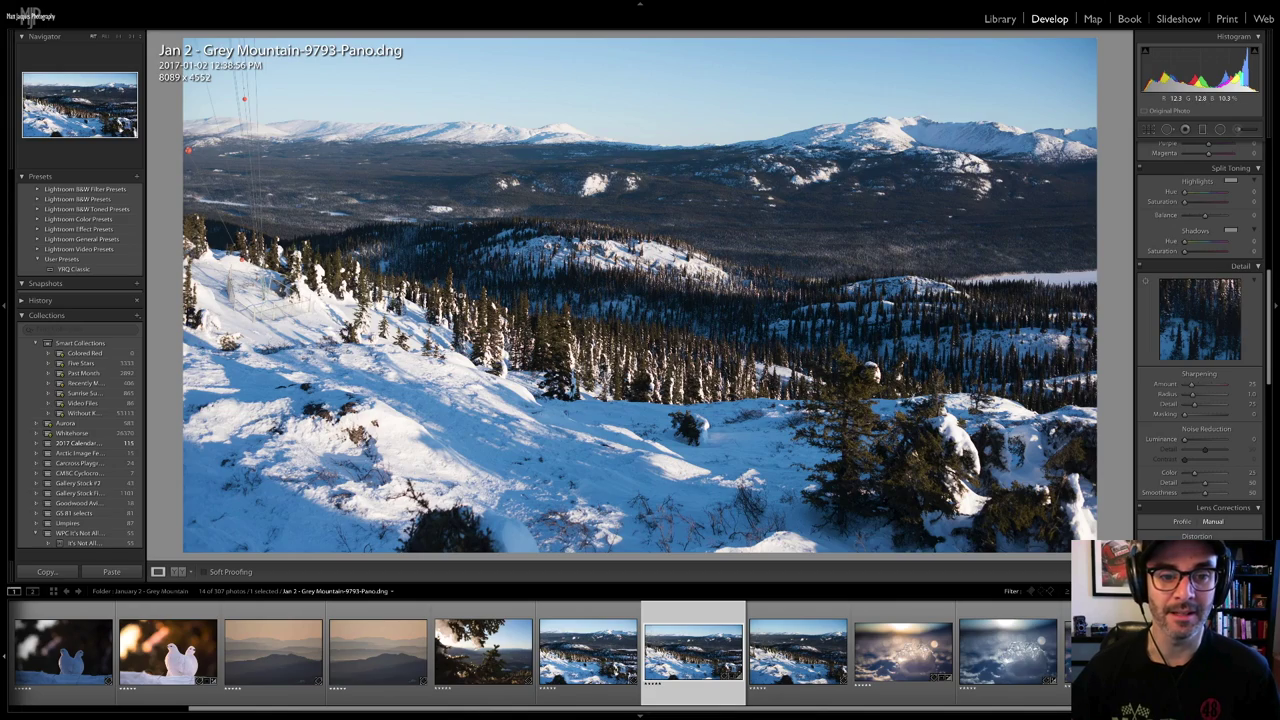
pyautogui.click(440, 277)
pyautogui.moveTo(618, 304); pyautogui.dragTo(628, 395)
pyautogui.click(908, 224)
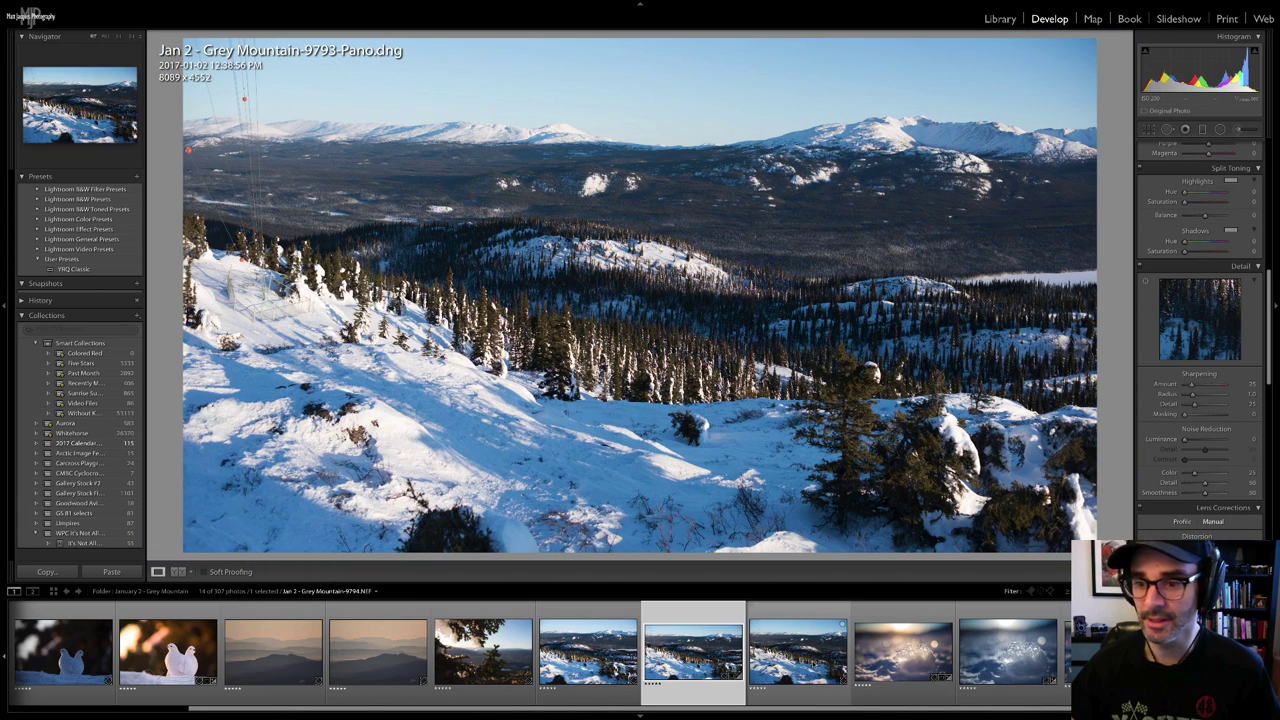
pyautogui.click(909, 668)
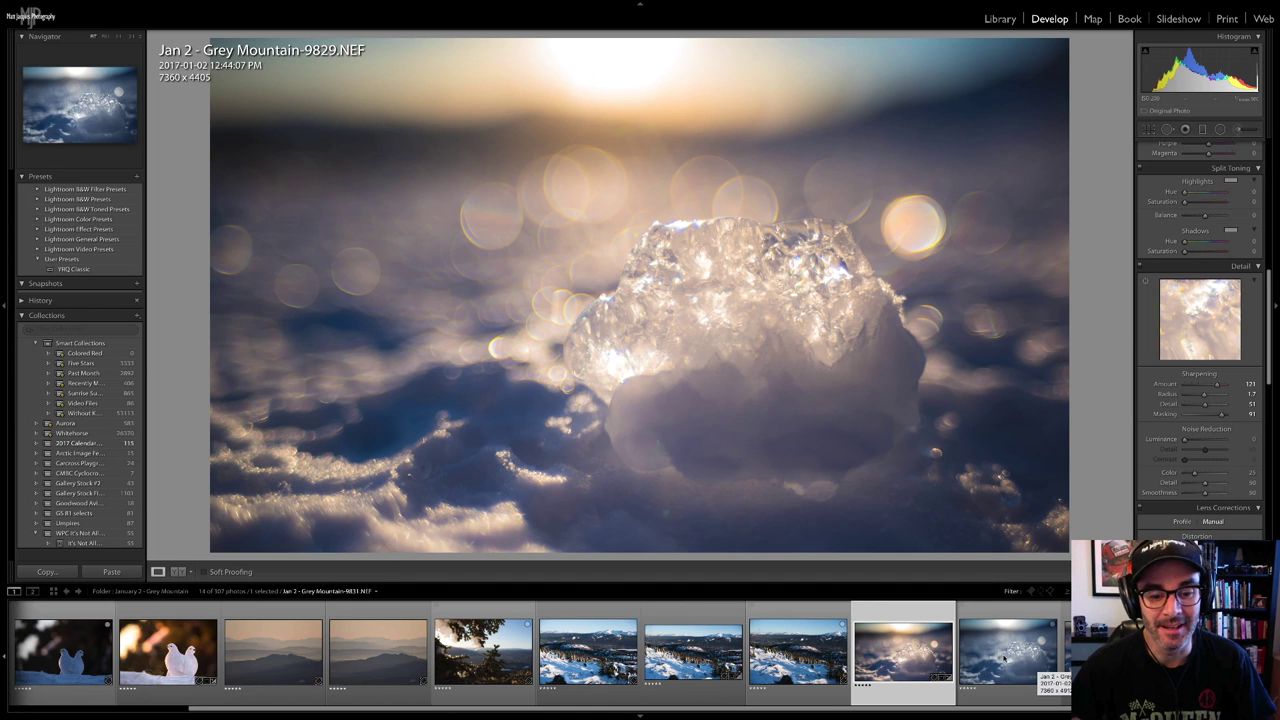
# Scroll the filmstrip back toward the earlier photos
pyautogui.scroll(3, 549, 645)
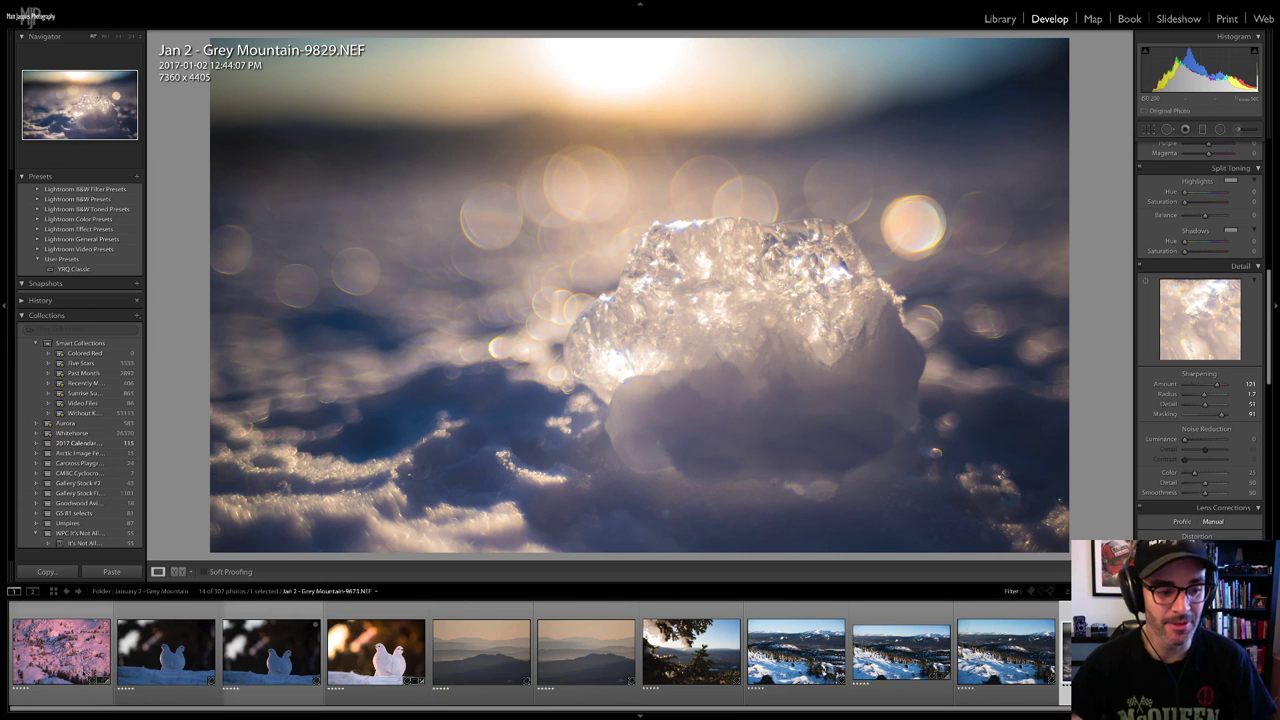
# Open the pink sunrise slope photo 9599, then return to the ice bokeh photo 9829
pyautogui.click(78, 668)
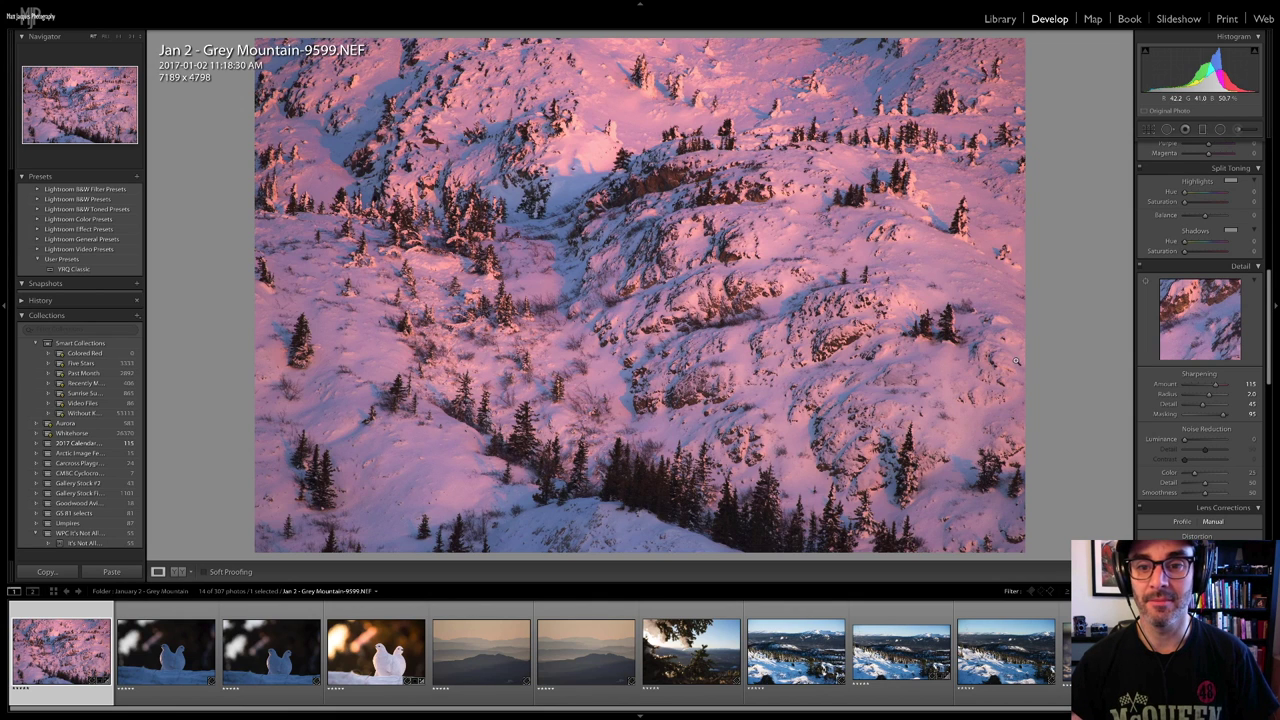
pyautogui.hscroll(2, 921, 655)
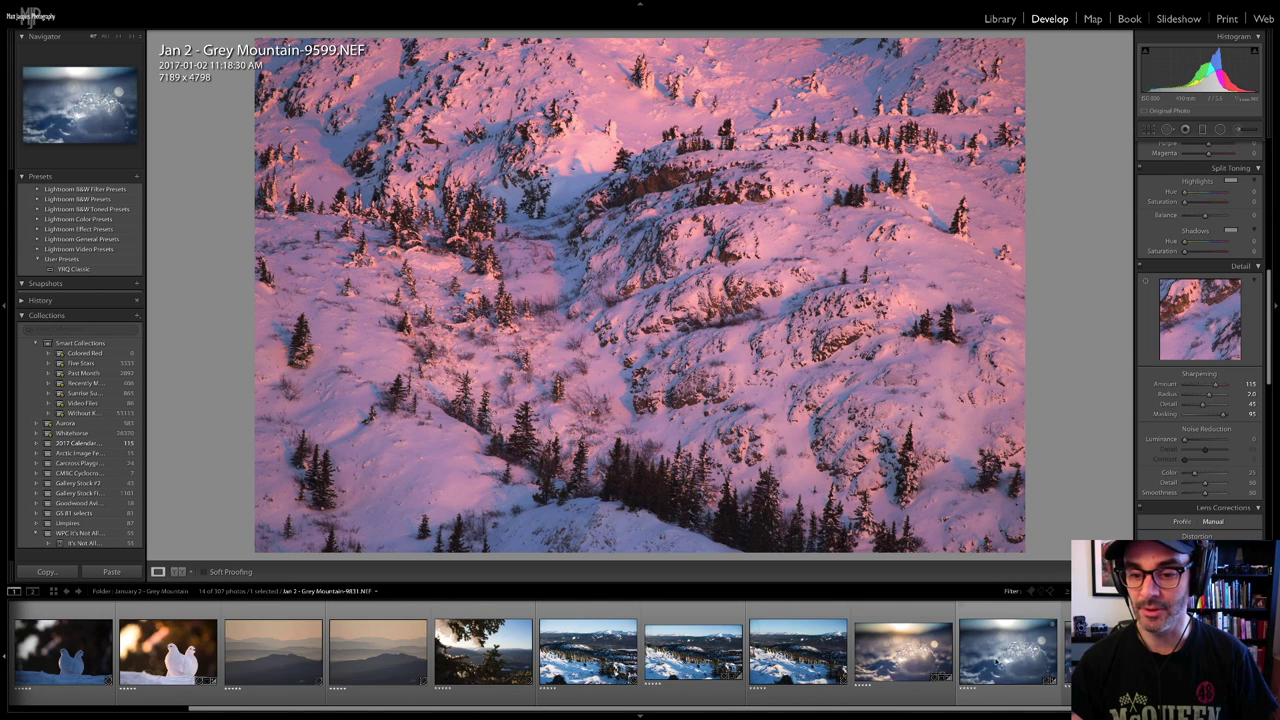
pyautogui.click(921, 655)
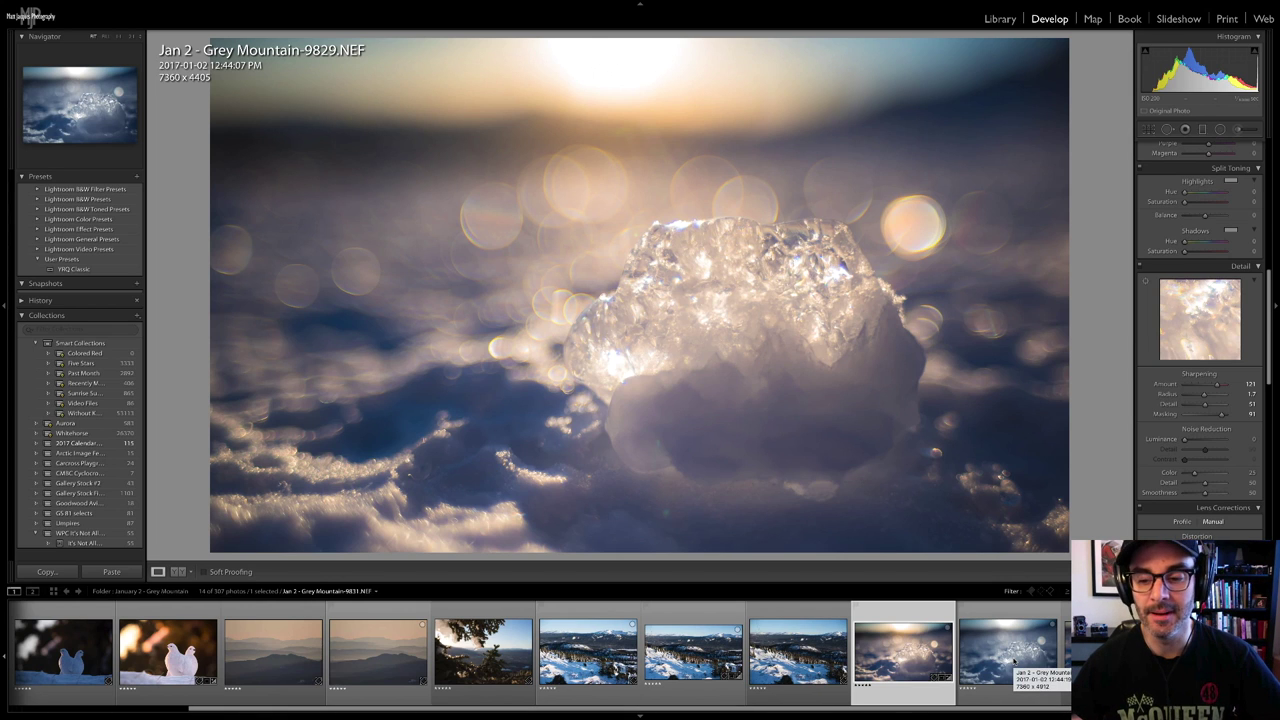
# Open the cooler blue-toned ice version, Grey Mountain-9831
pyautogui.click(1013, 662)
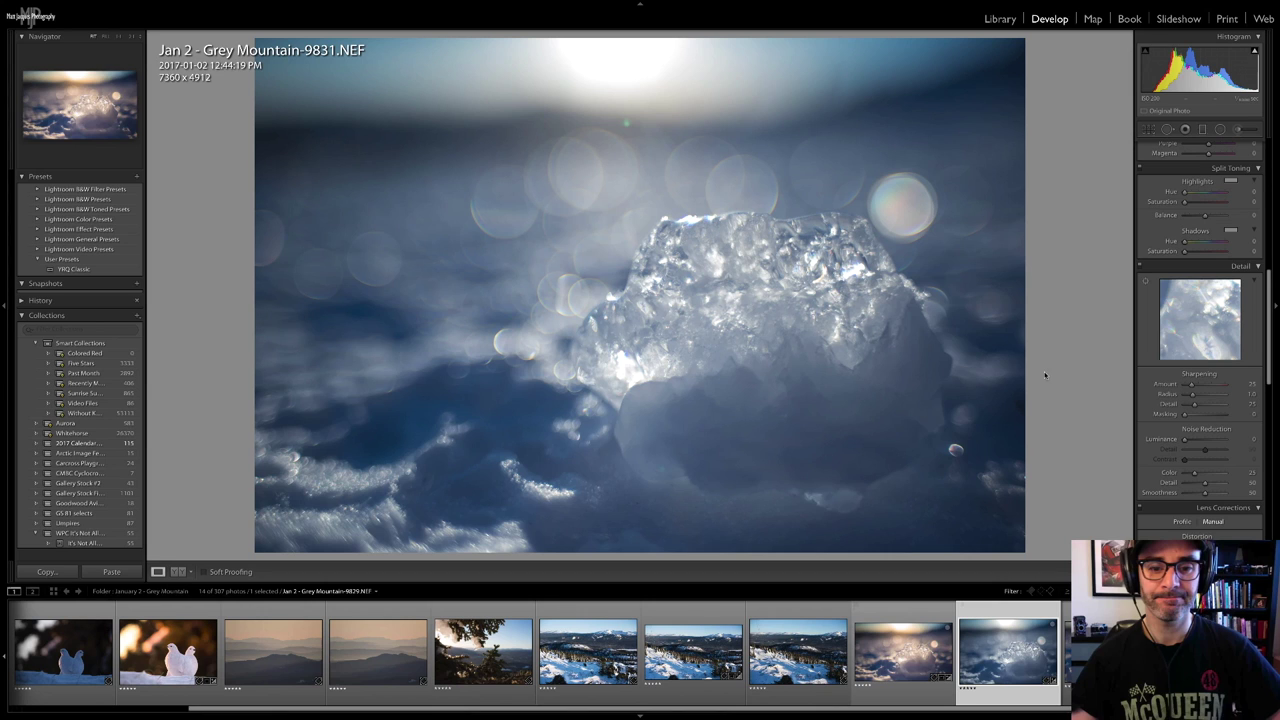
pyautogui.click(897, 637)
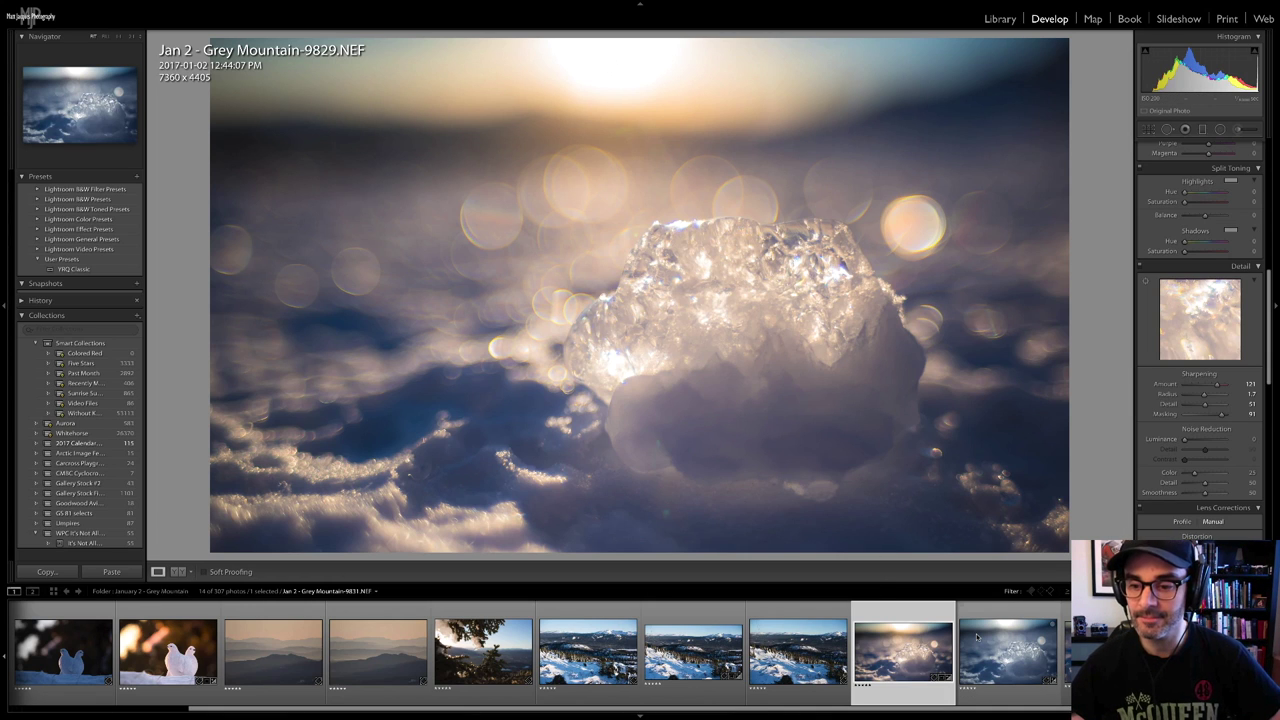
pyautogui.click(1085, 650)
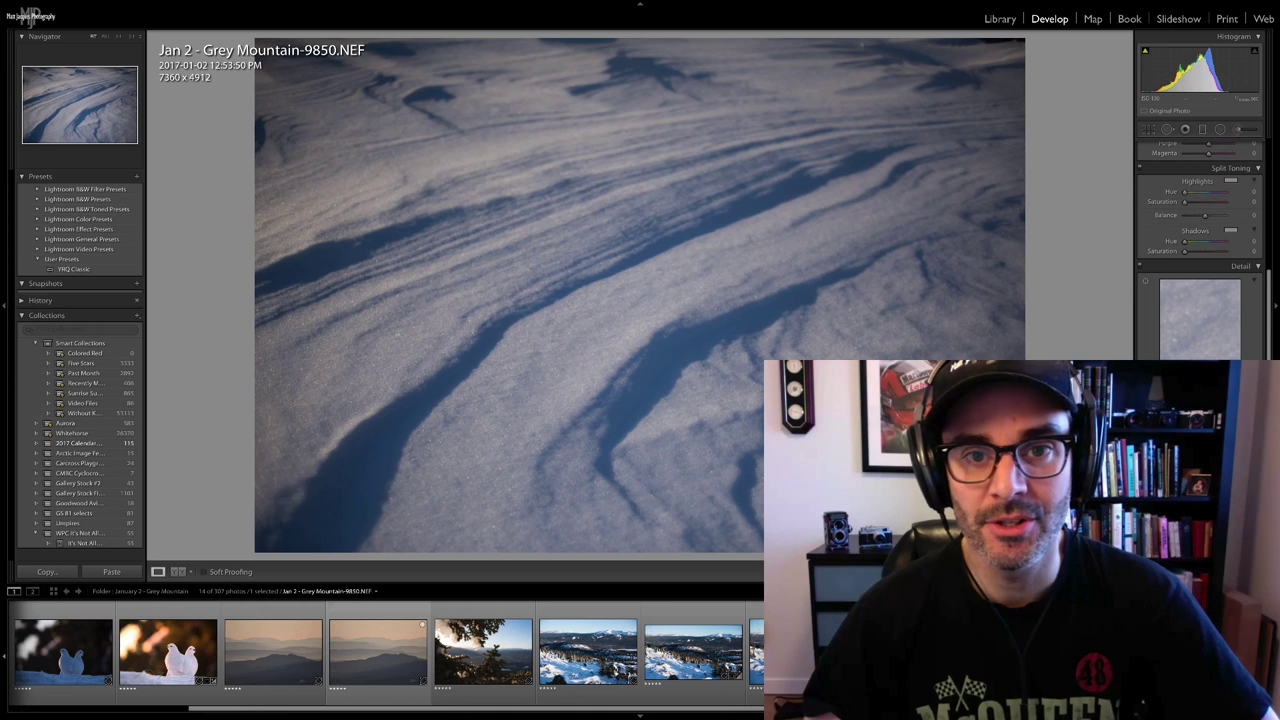
# Step back to the backlit ice-chunk photo Grey Mountain-9834.NEF
pyautogui.press('Left')
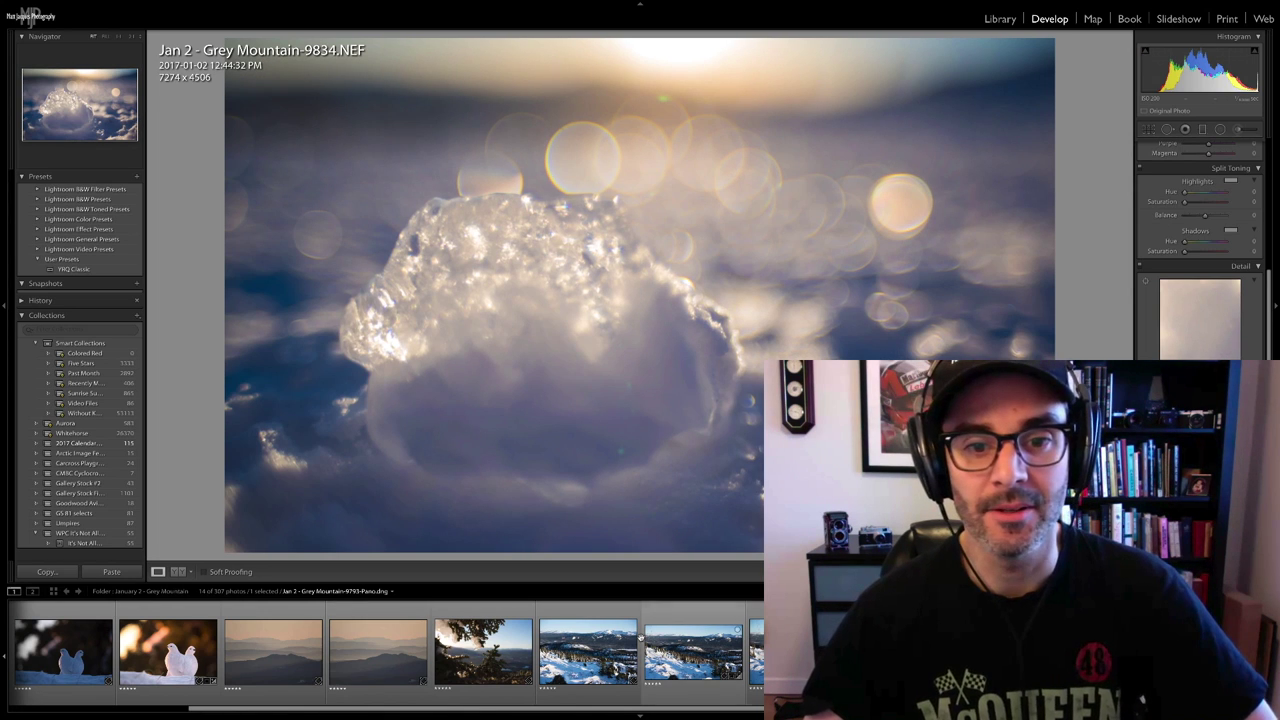
# Browse back past ice photo 9829 and snowy landscape 9793 to the ptarmigan pair 9678
pyautogui.press('Left')
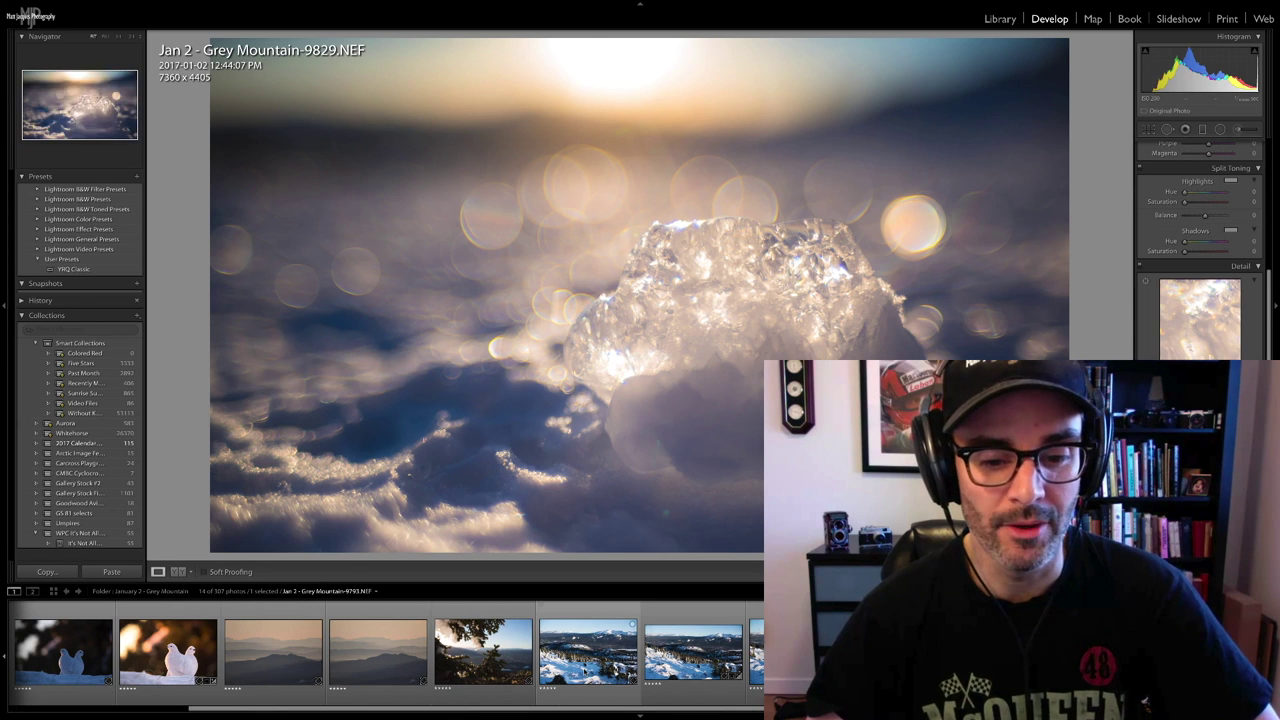
pyautogui.click(586, 670)
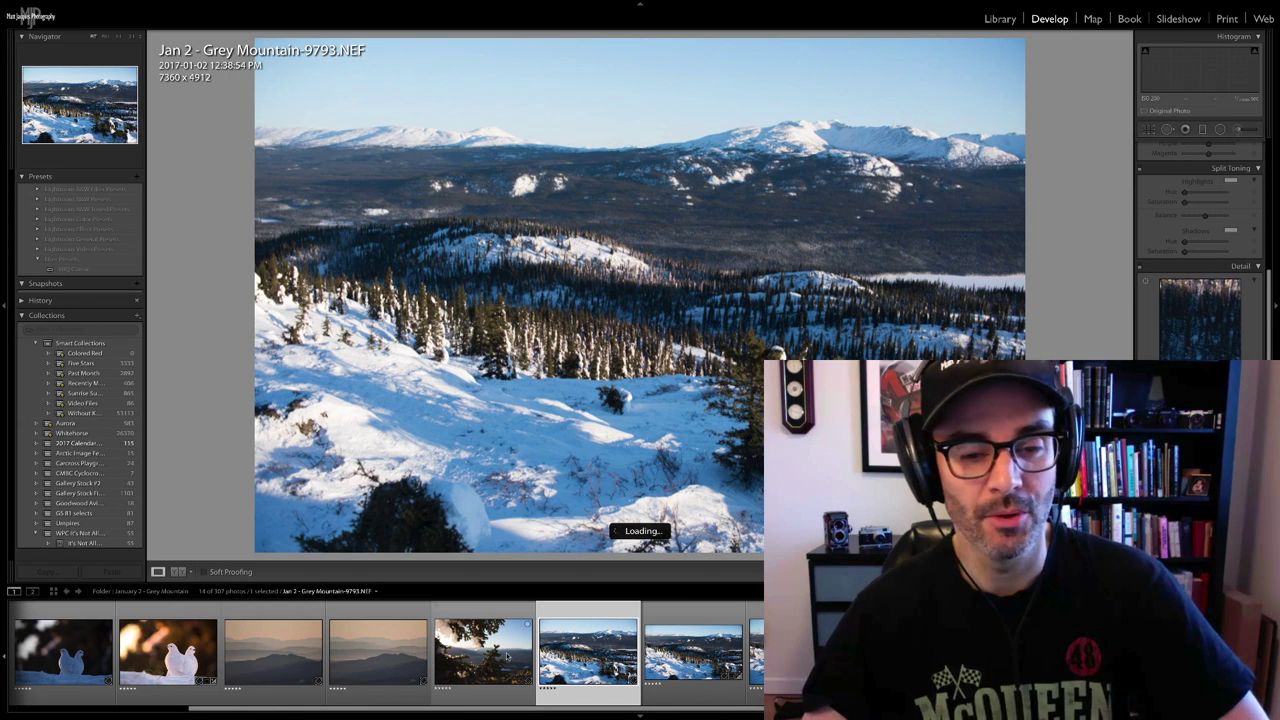
pyautogui.scroll(2, 507, 656)
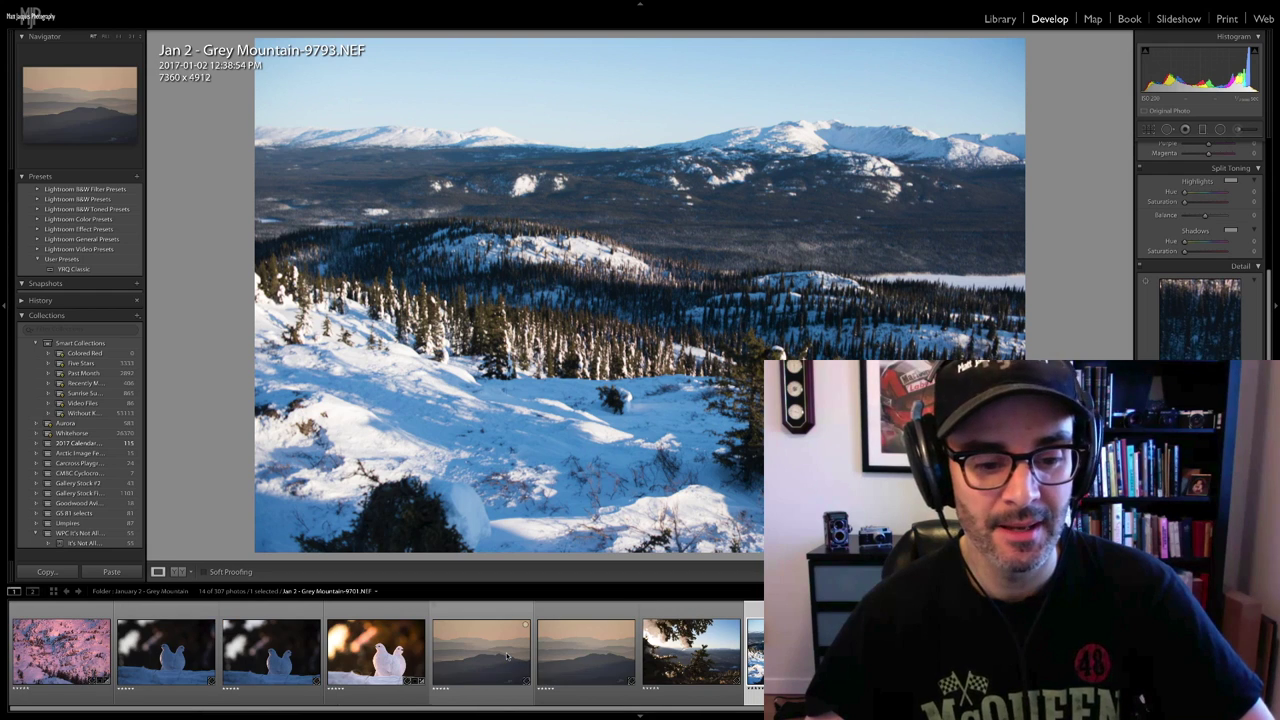
pyautogui.click(375, 650)
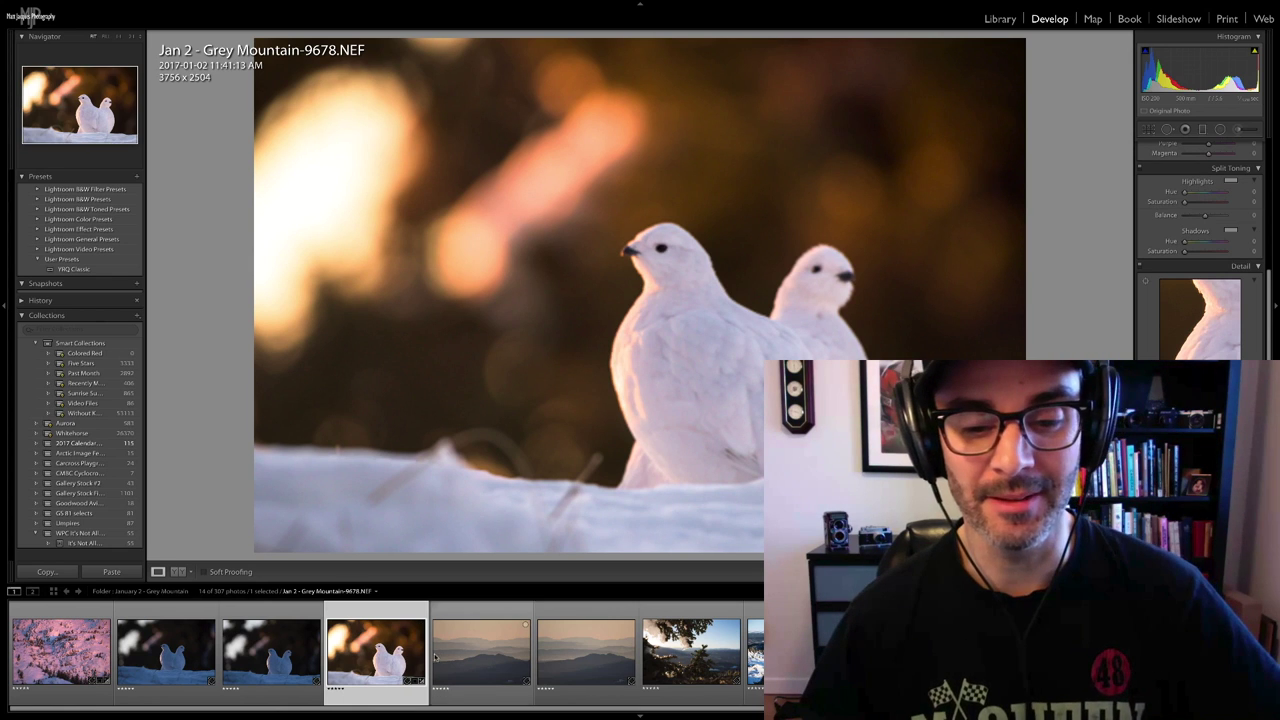
pyautogui.click(504, 663)
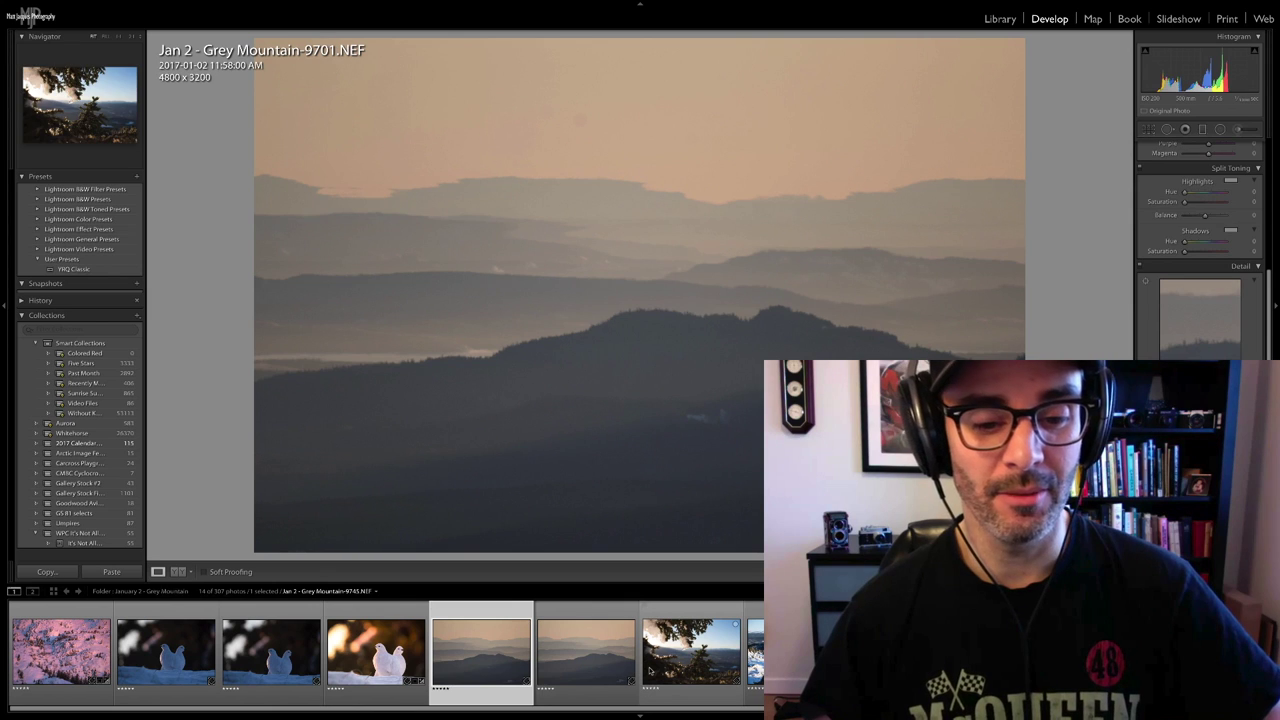
pyautogui.click(362, 660)
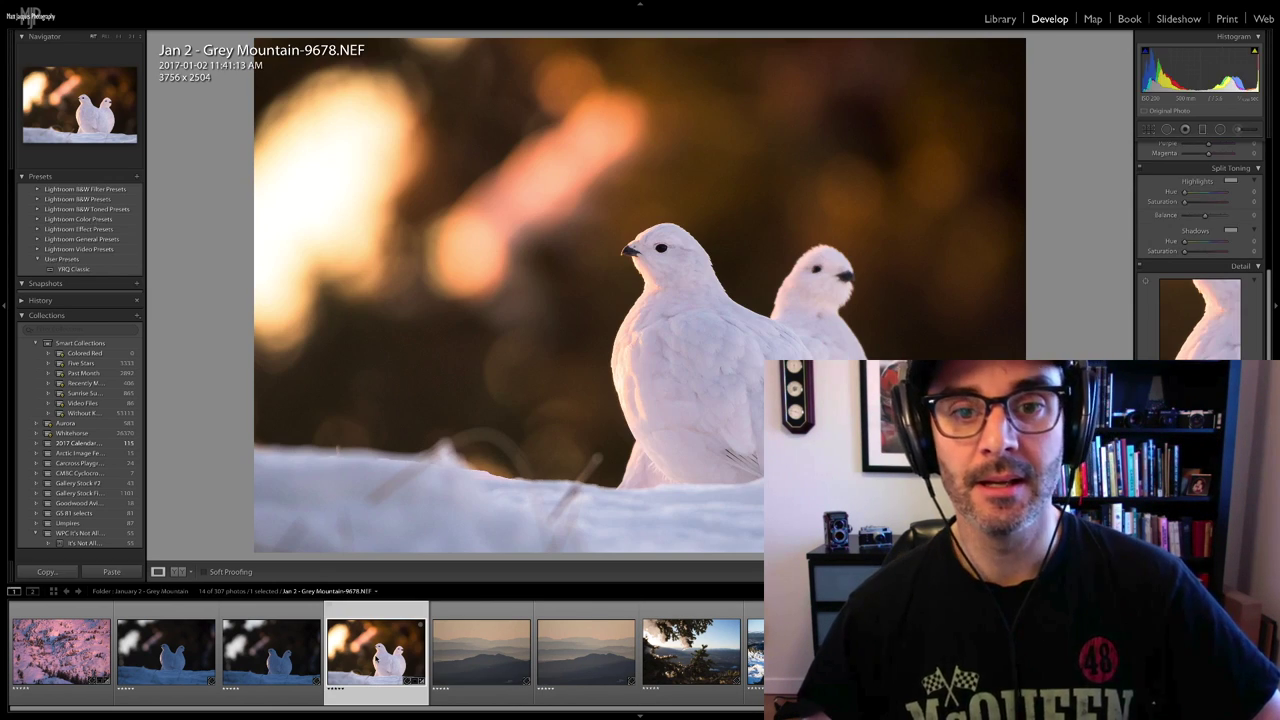
pyautogui.click(512, 661)
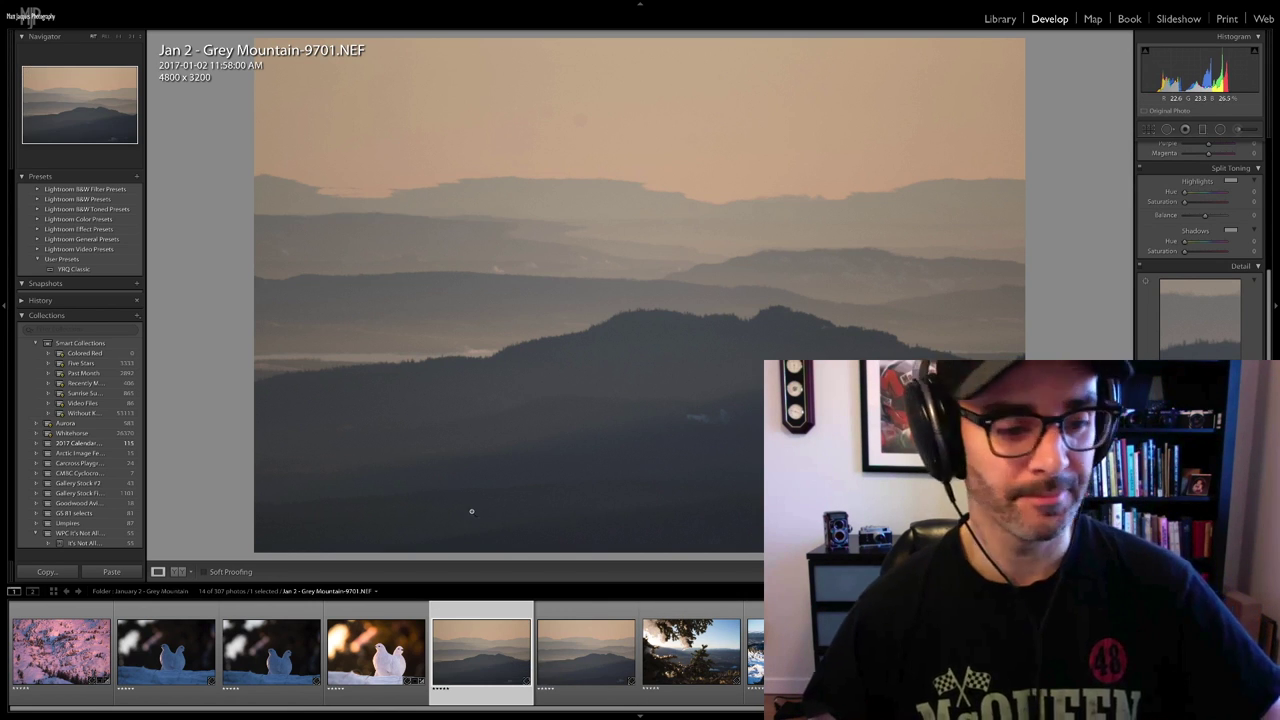
pyautogui.click(386, 641)
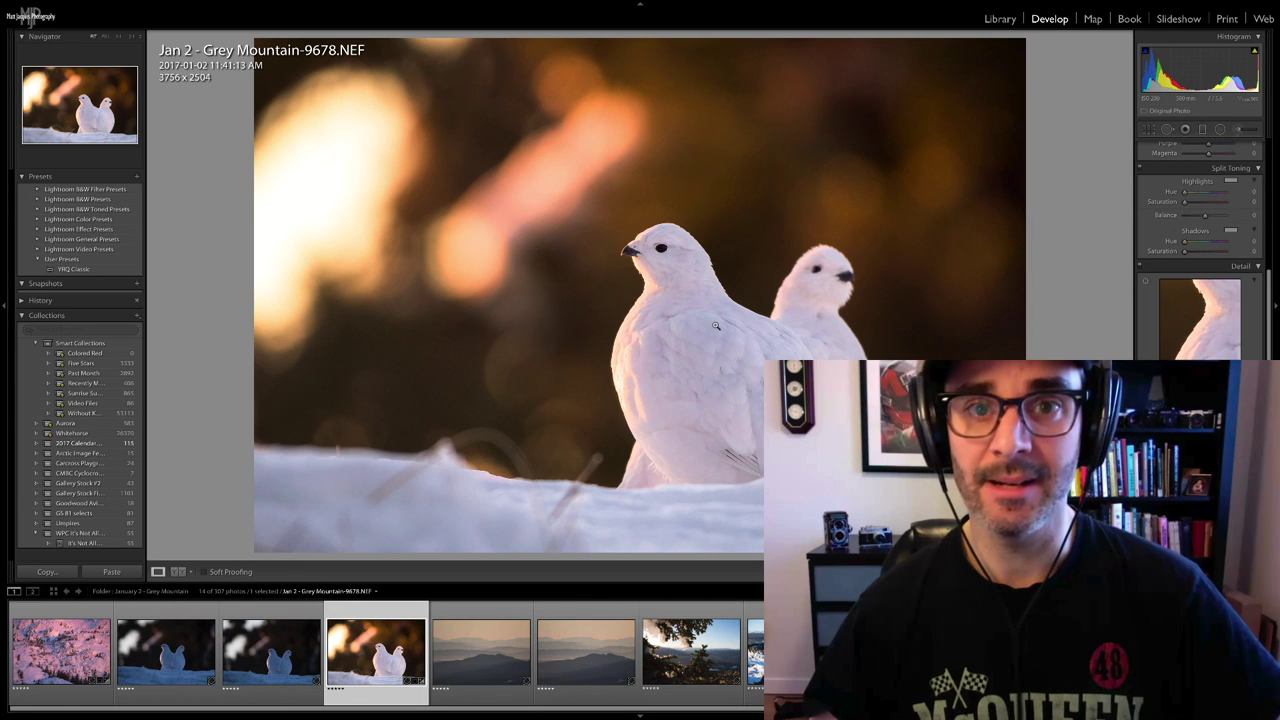